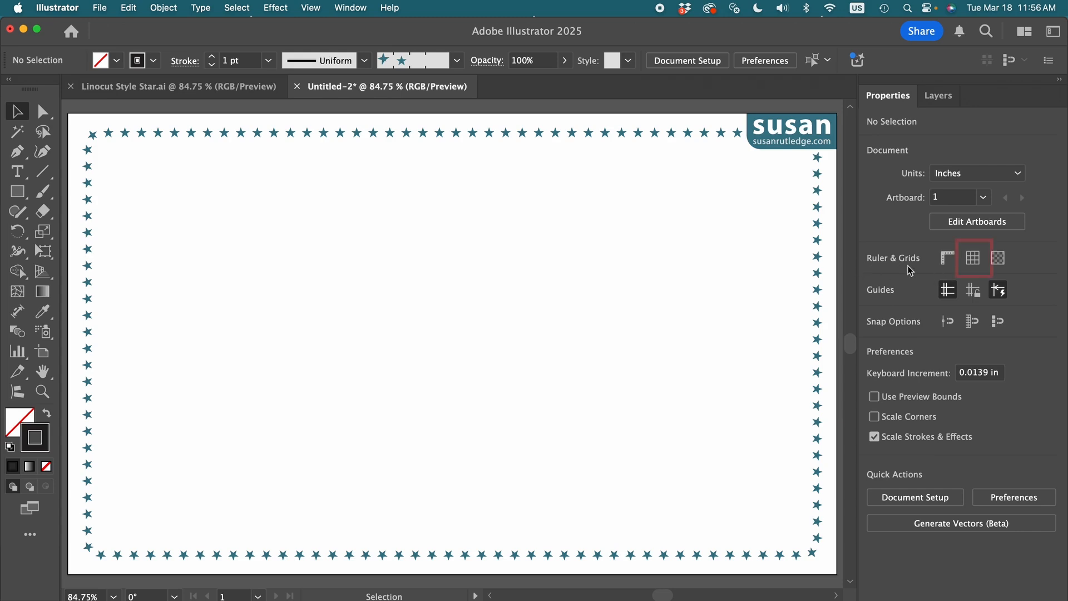
Show the document grid and review its gridline spacing and subdivisions in the Guides & Grid preferences
left_click(974, 259)
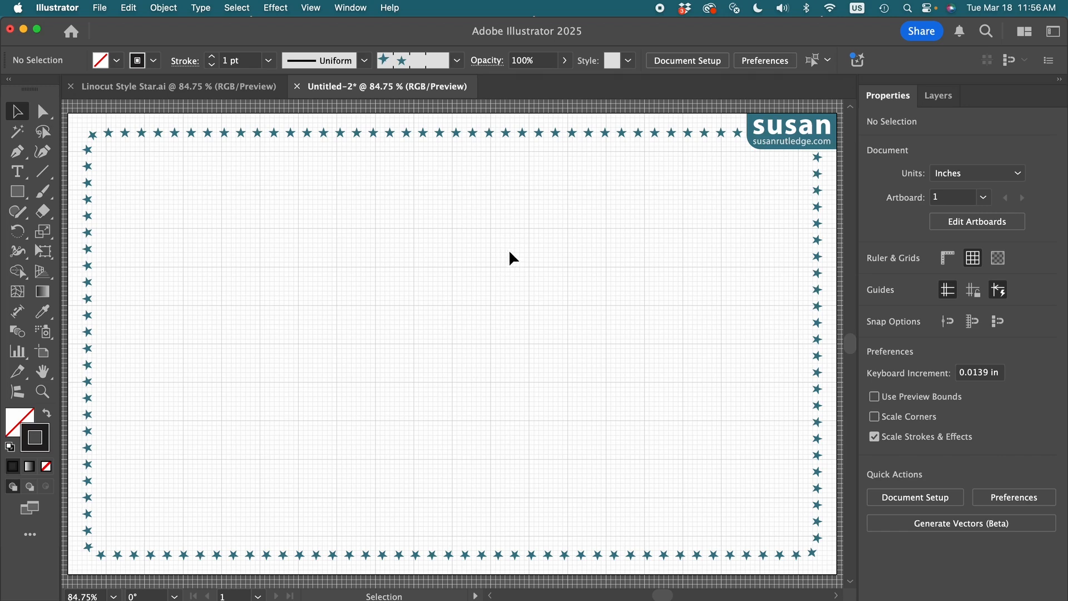
left_click(61, 10)
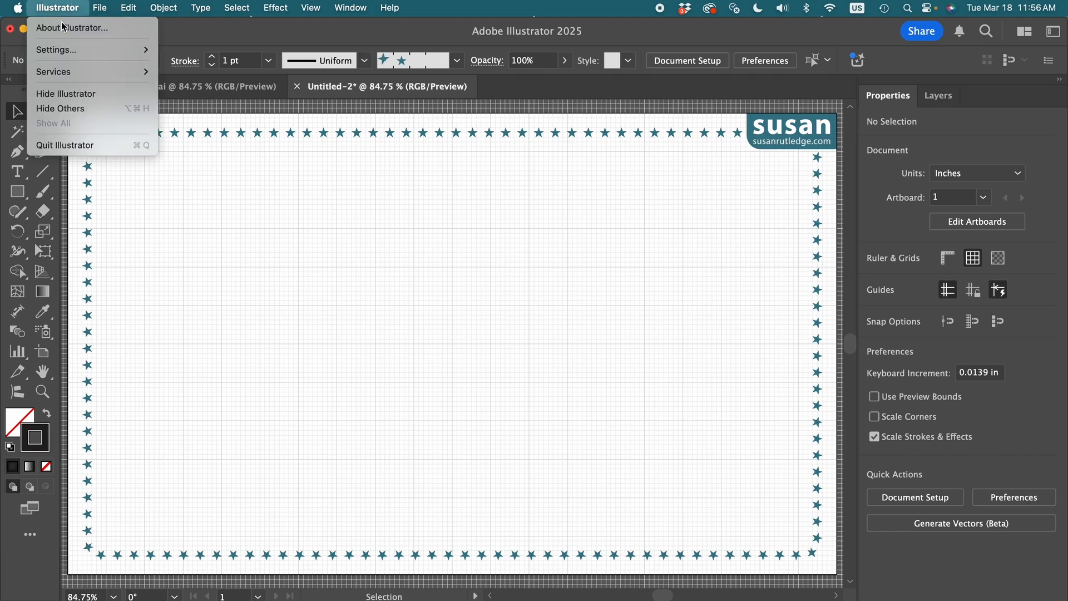
mouse_move(62, 53)
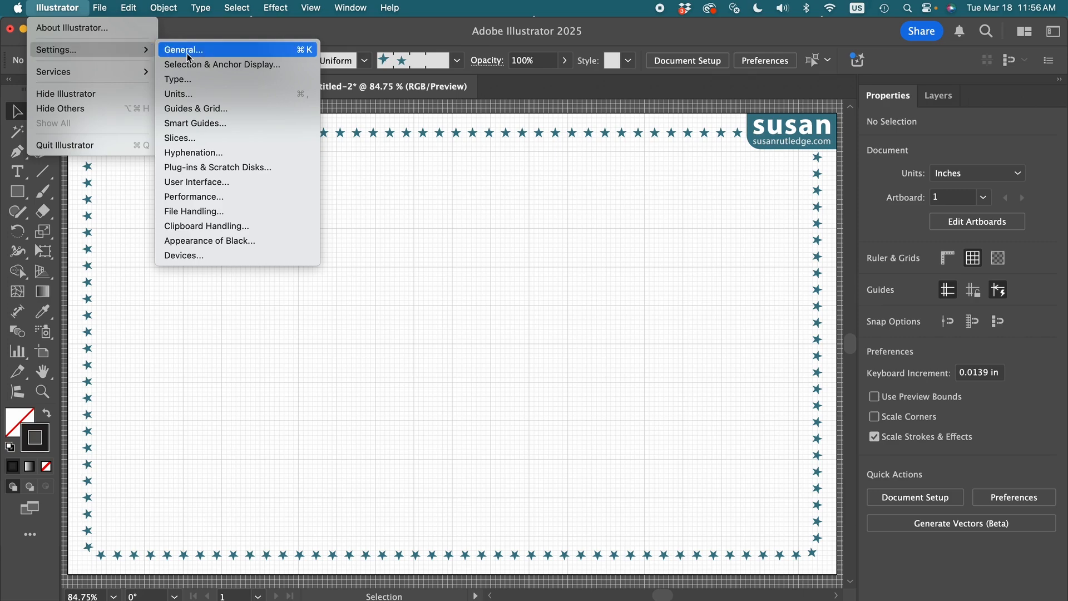
left_click(215, 109)
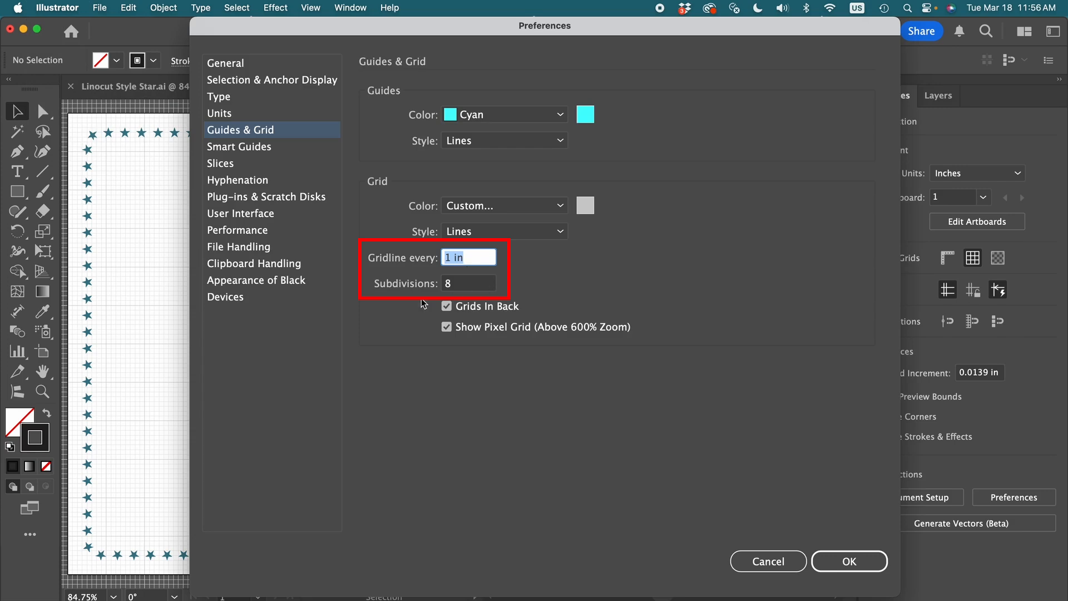
left_click(830, 561)
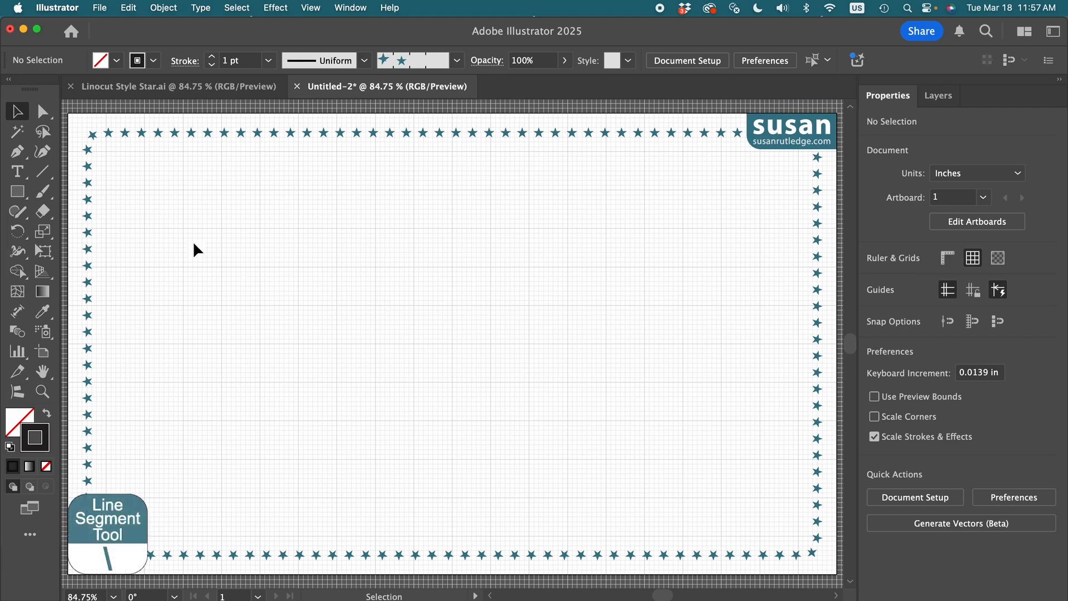
Create a vertical line segment near the middle of the artboard, 1.5 in long at an angle of 90°
left_click(50, 177)
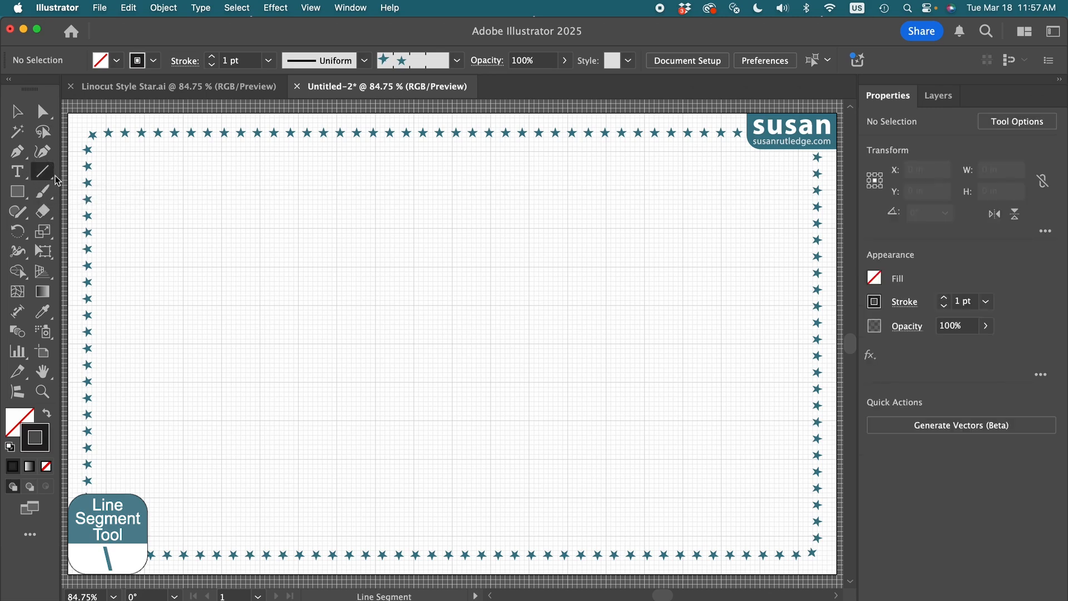
left_click(443, 305)
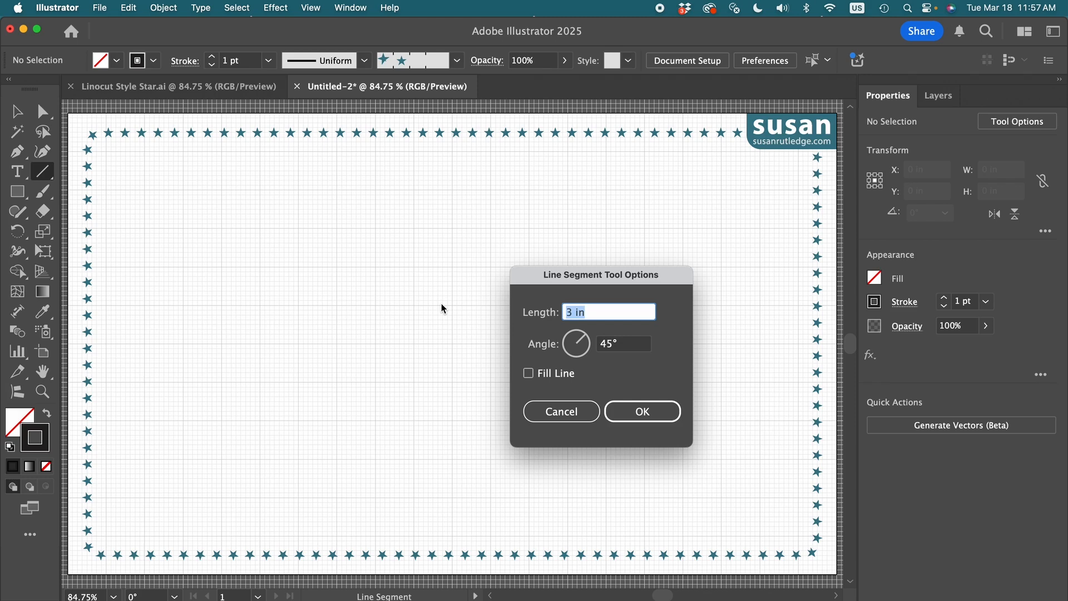
type("1.5")
left_click(603, 344)
type("90")
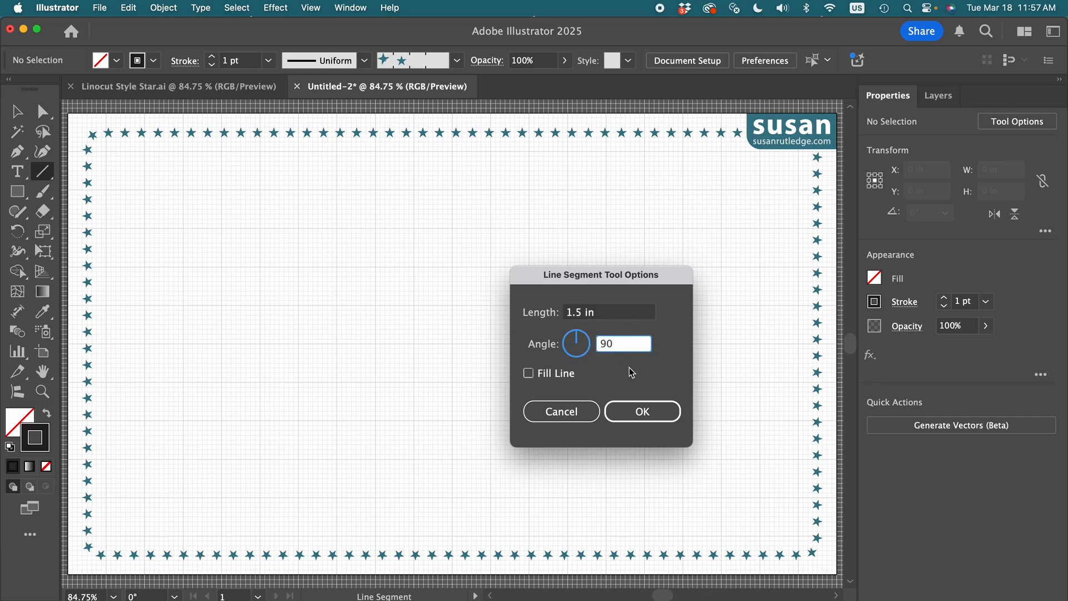
left_click(640, 411)
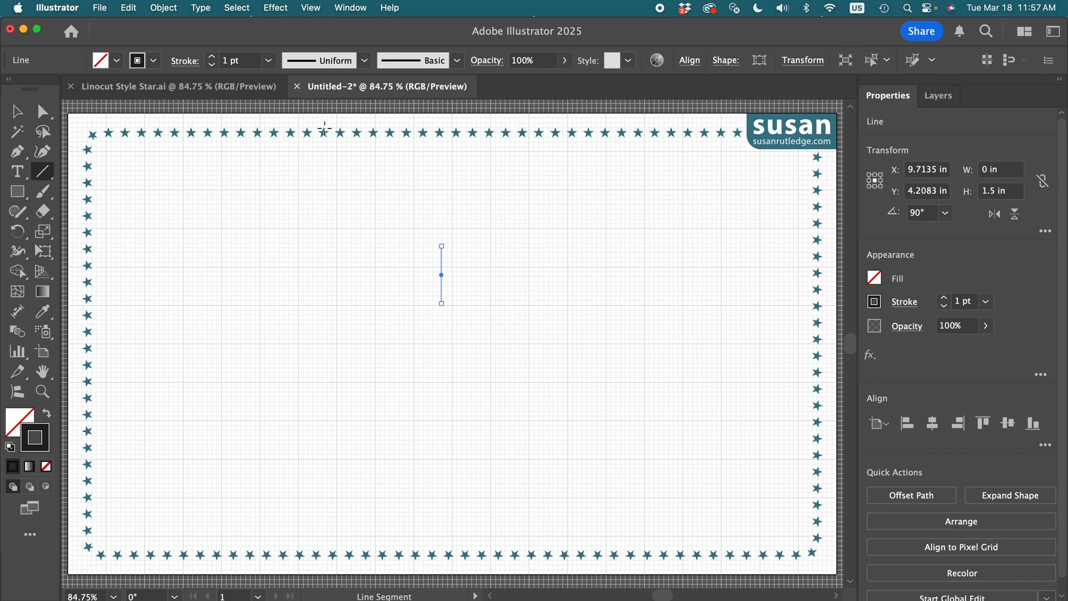
Set the line's stroke weight to 1.5 pt and apply the lens-shaped width profile that tapers at both ends
left_click(228, 61)
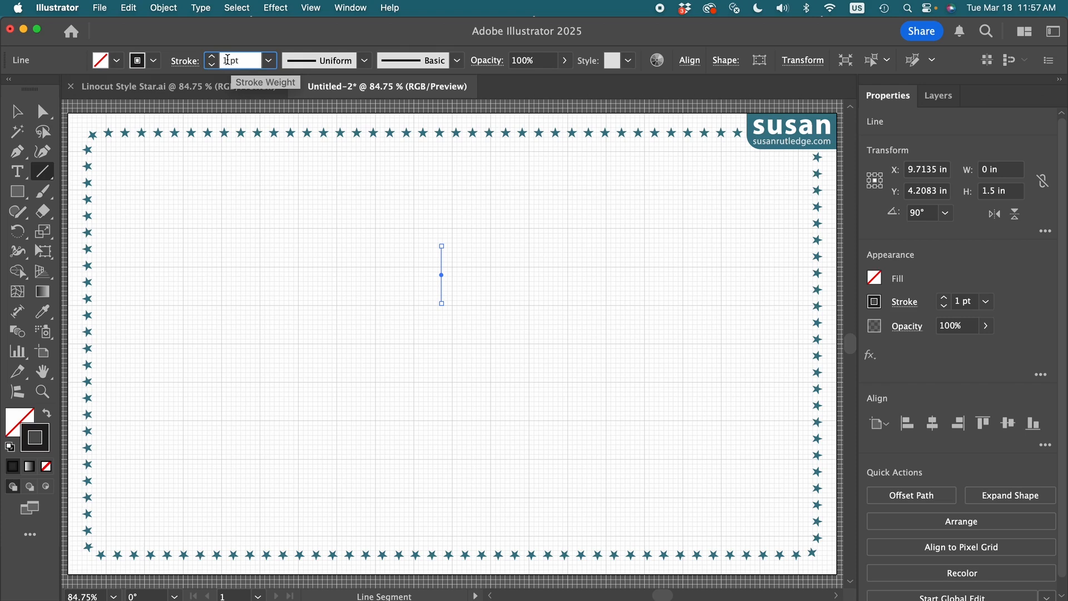
type(".5")
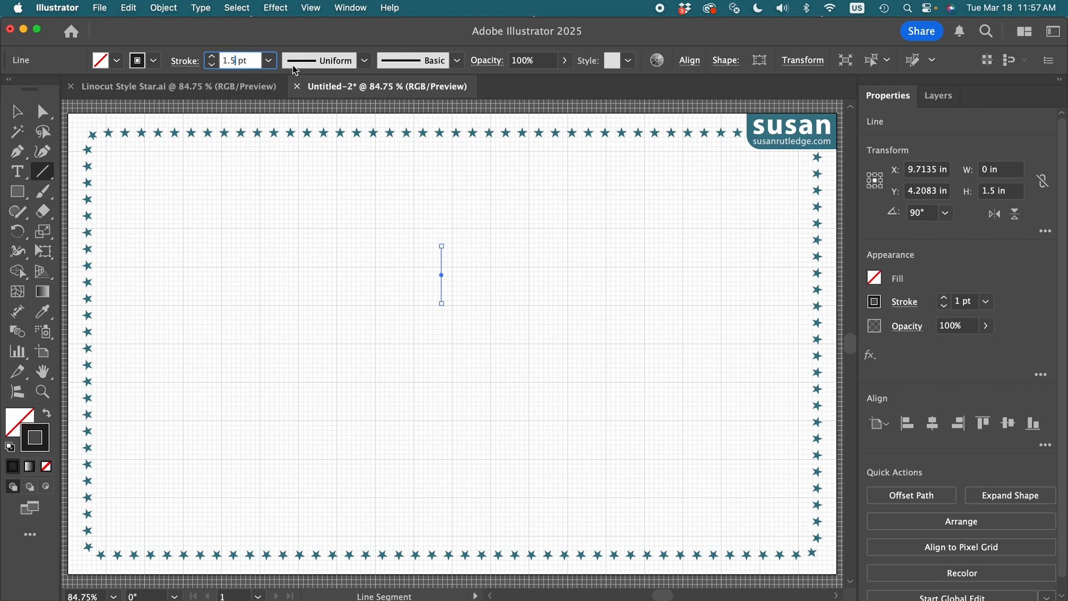
left_click(364, 63)
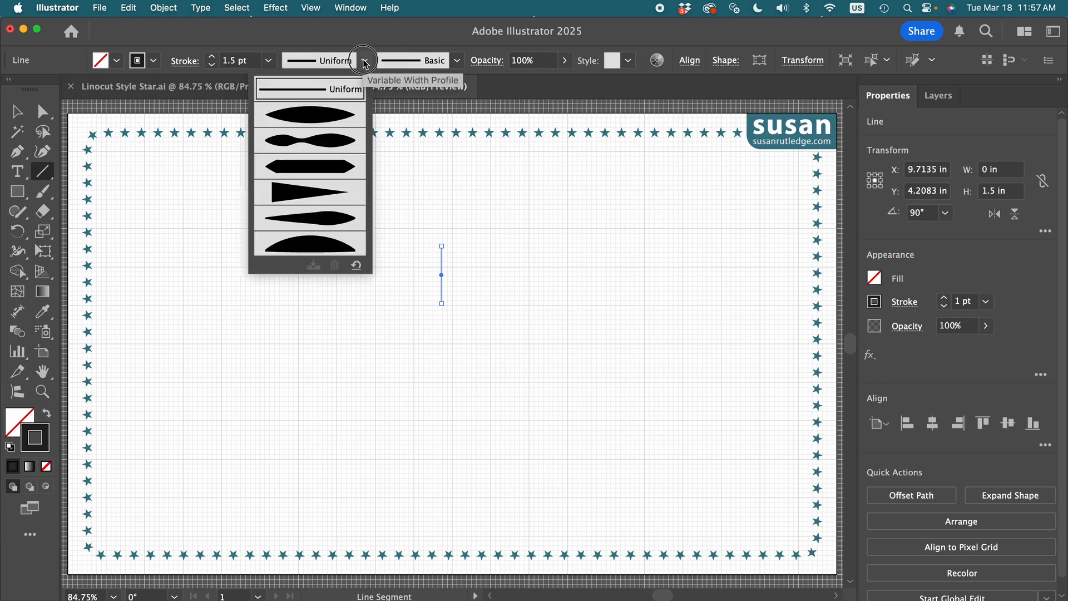
left_click(314, 120)
Move the line onto the gridline at X 10 in and place a copy straight above it, offset about 1.22 in
key("v")
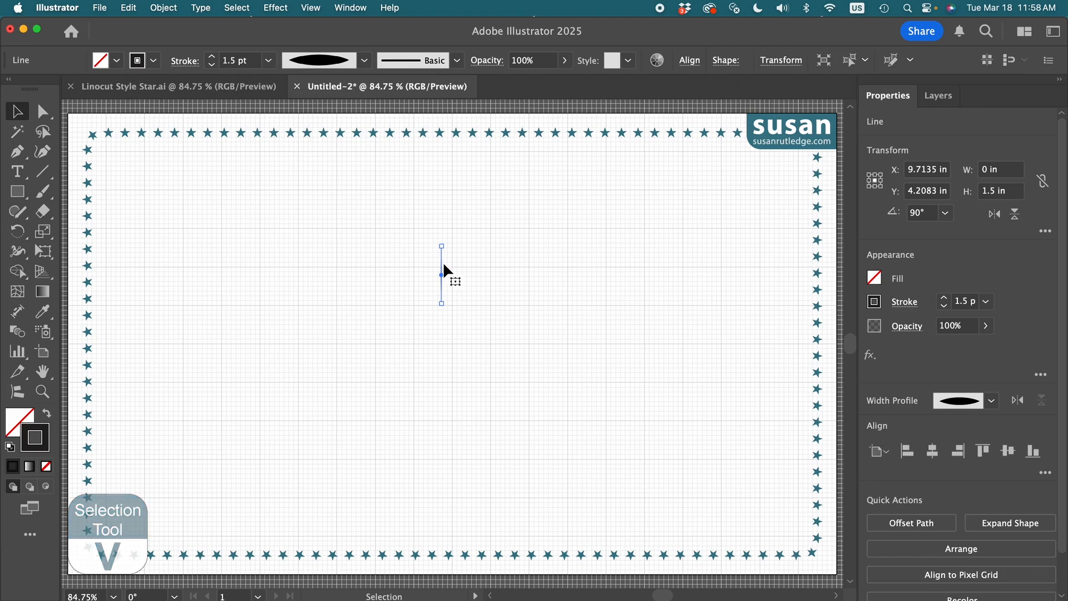
left_click_drag(440, 260, 453, 325)
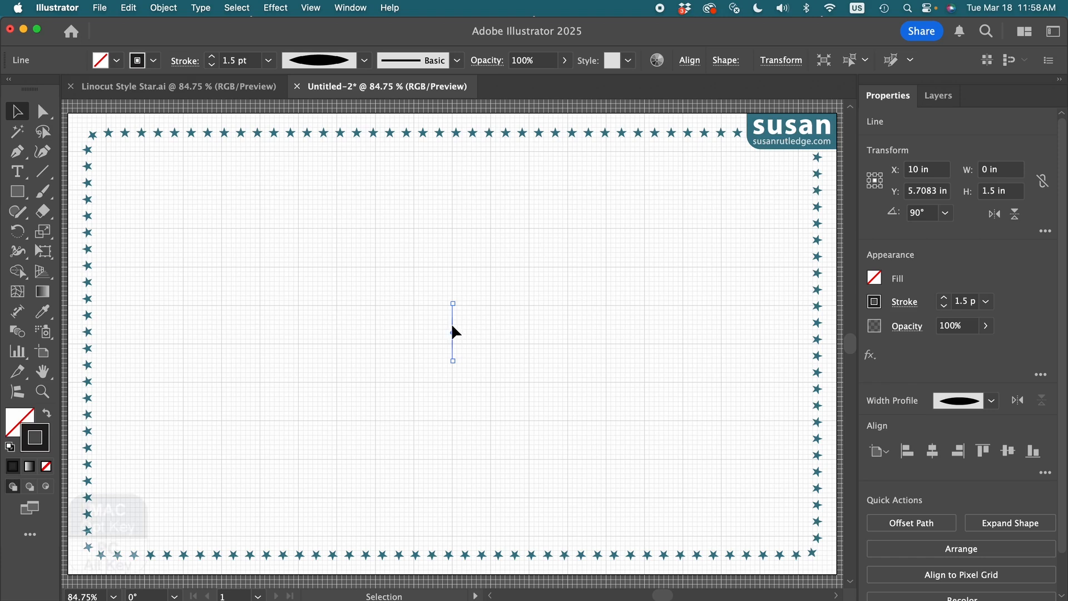
left_click_drag(453, 327, 456, 280)
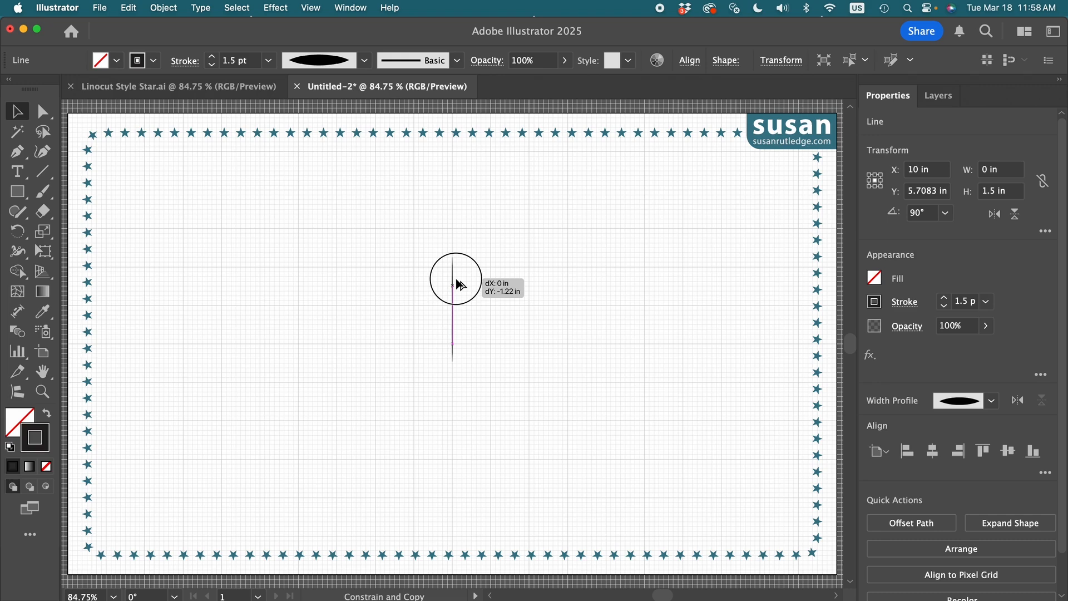
left_click_drag(456, 280, 456, 281)
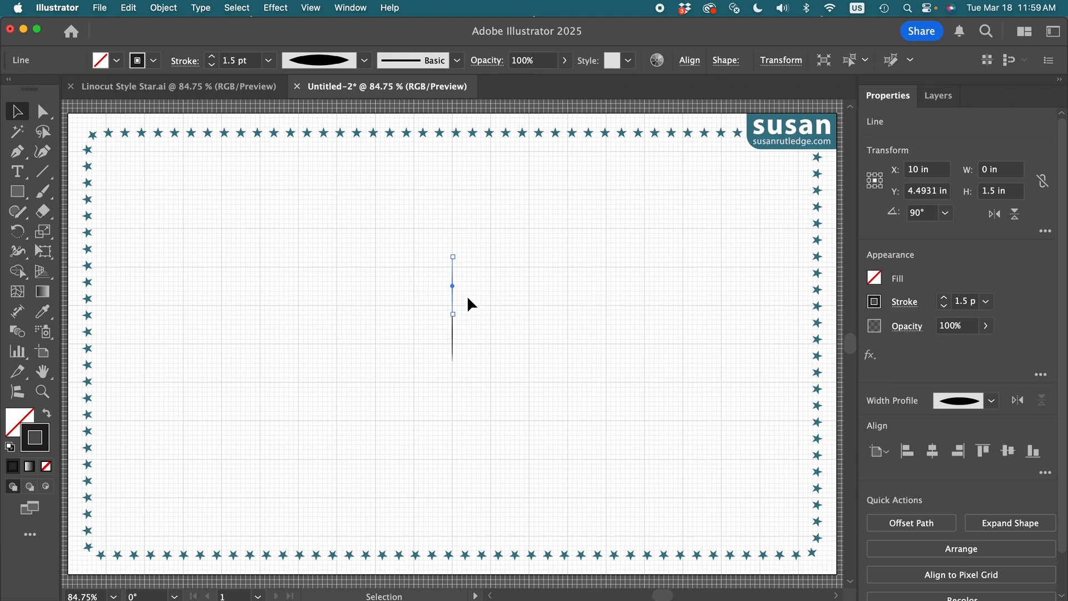
Rotate the upper line copy by 45° around its top endpoint
left_click(17, 233)
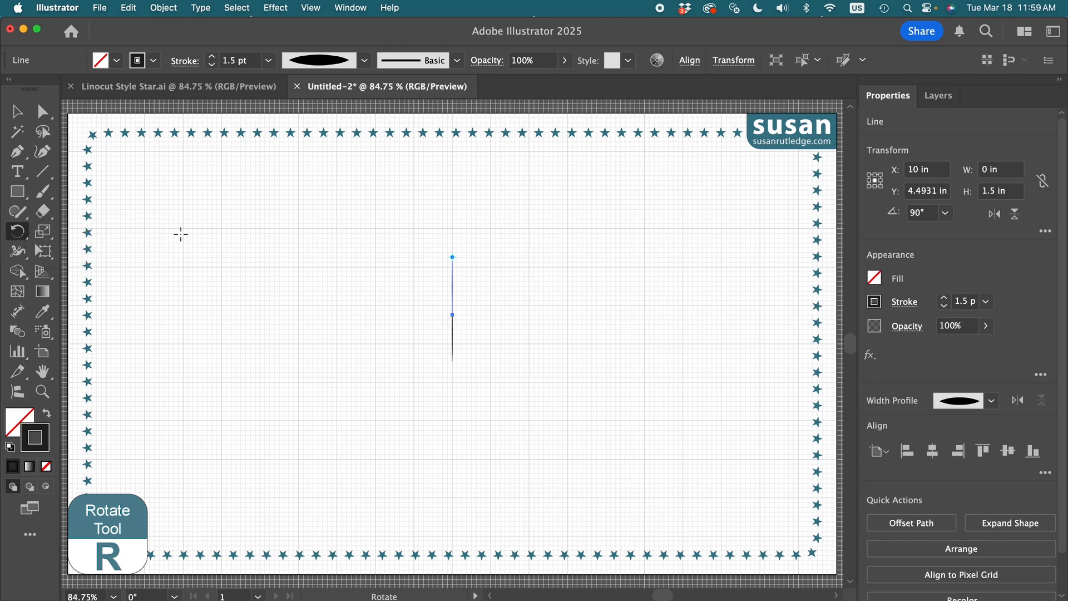
left_click(451, 257, "alt")
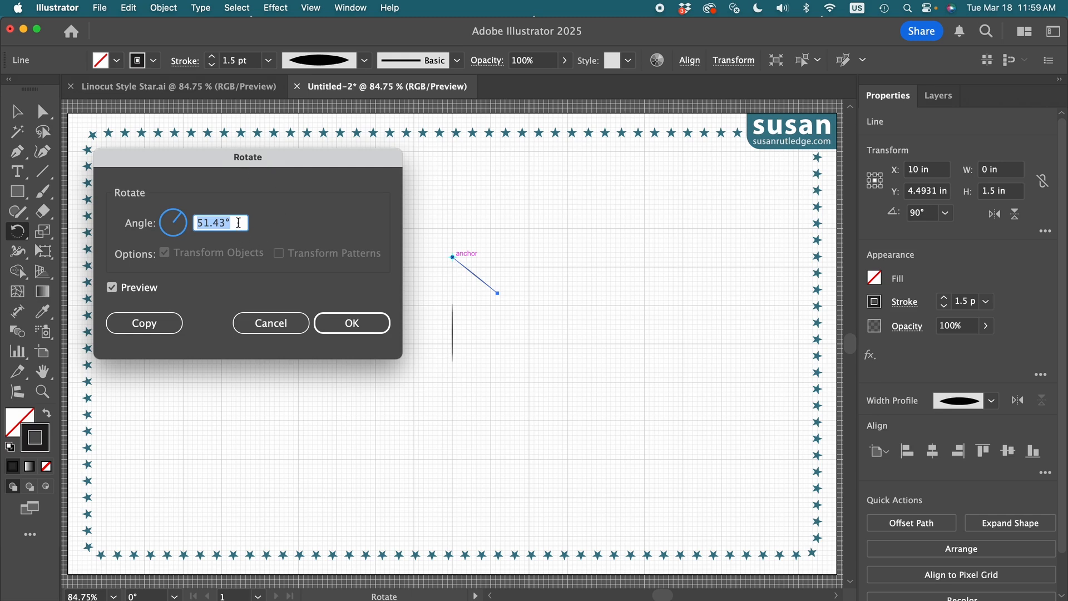
type("45")
left_click(352, 322)
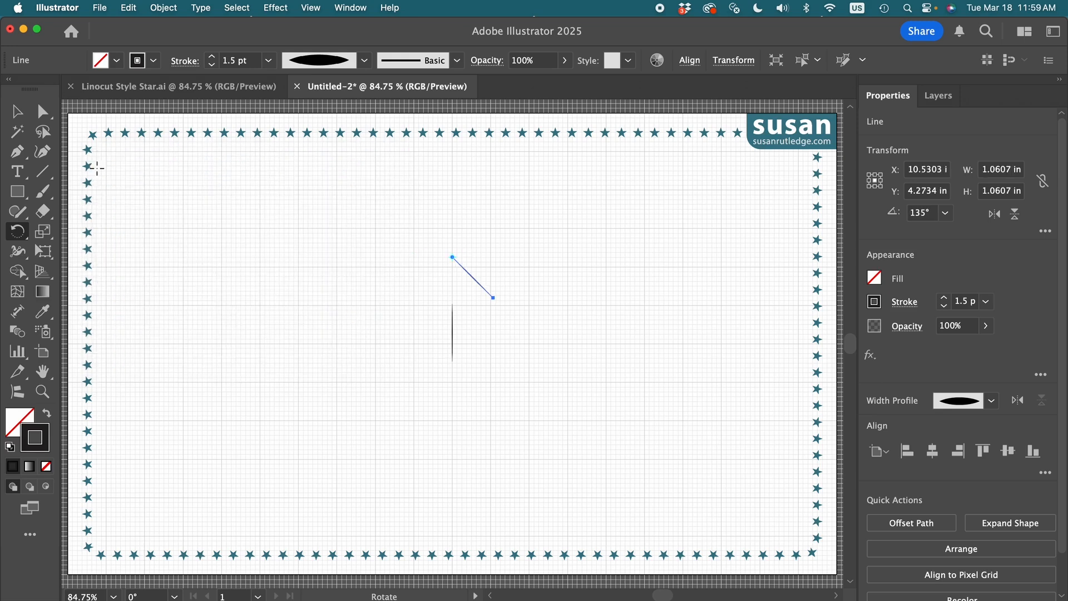
Select both lines and set the blend options to Specified Steps with 1 step
key("v")
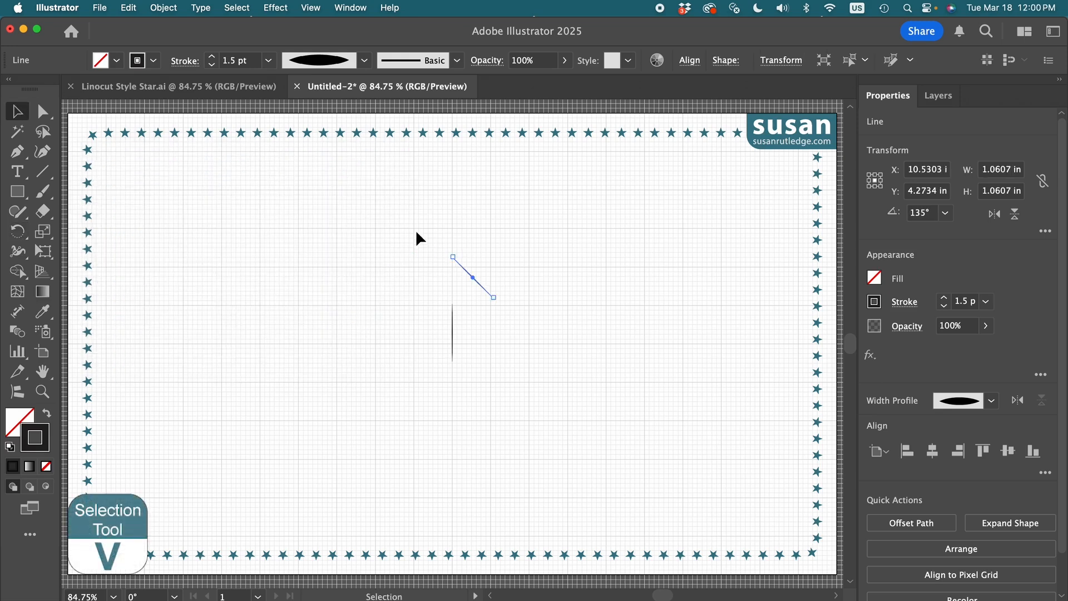
left_click_drag(419, 227, 513, 393)
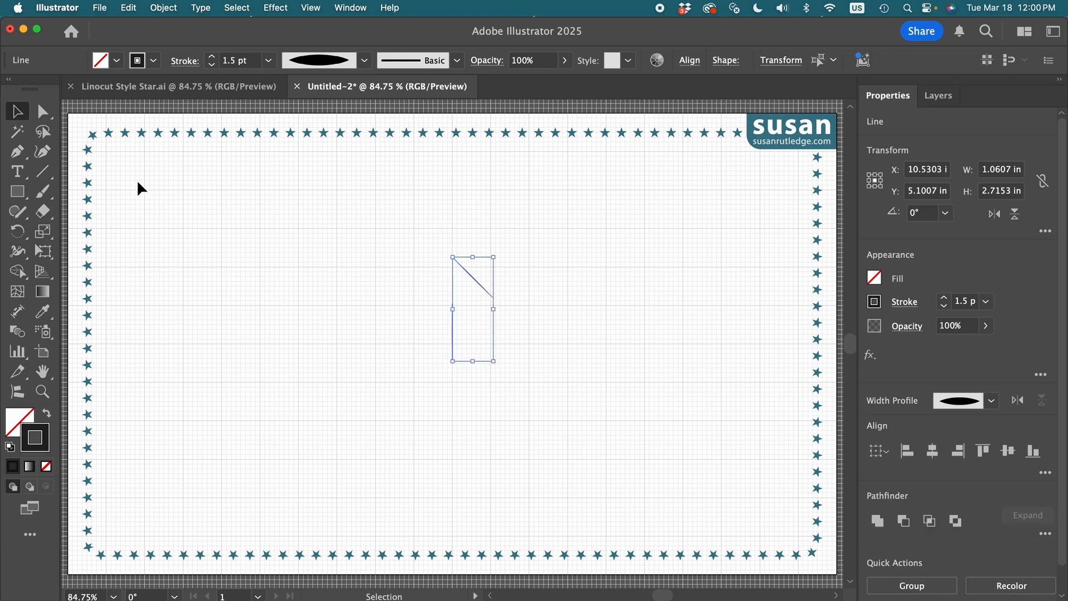
left_click(165, 8)
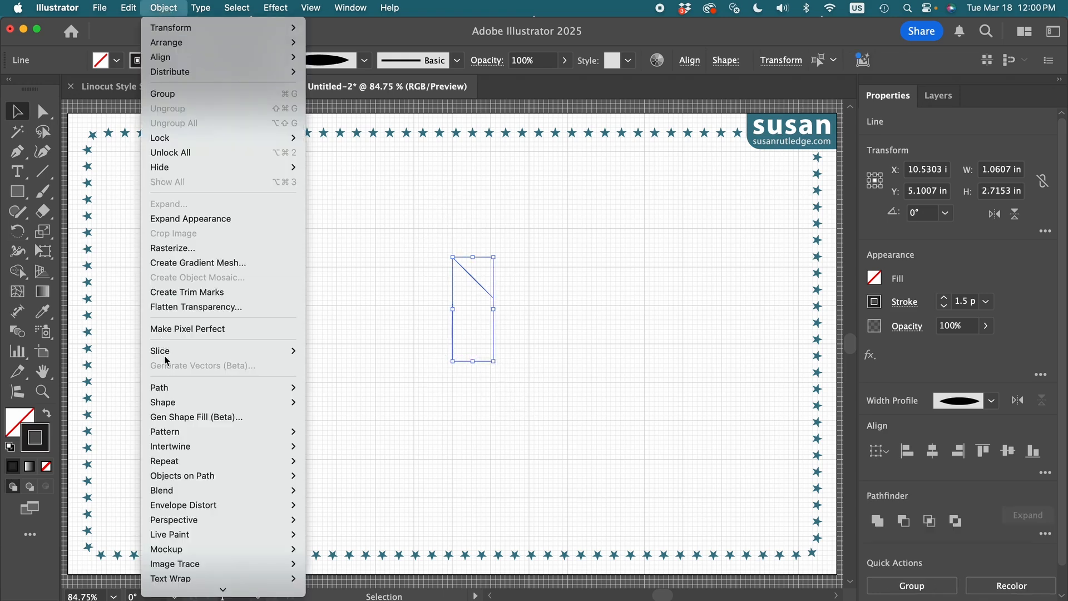
mouse_move(169, 492)
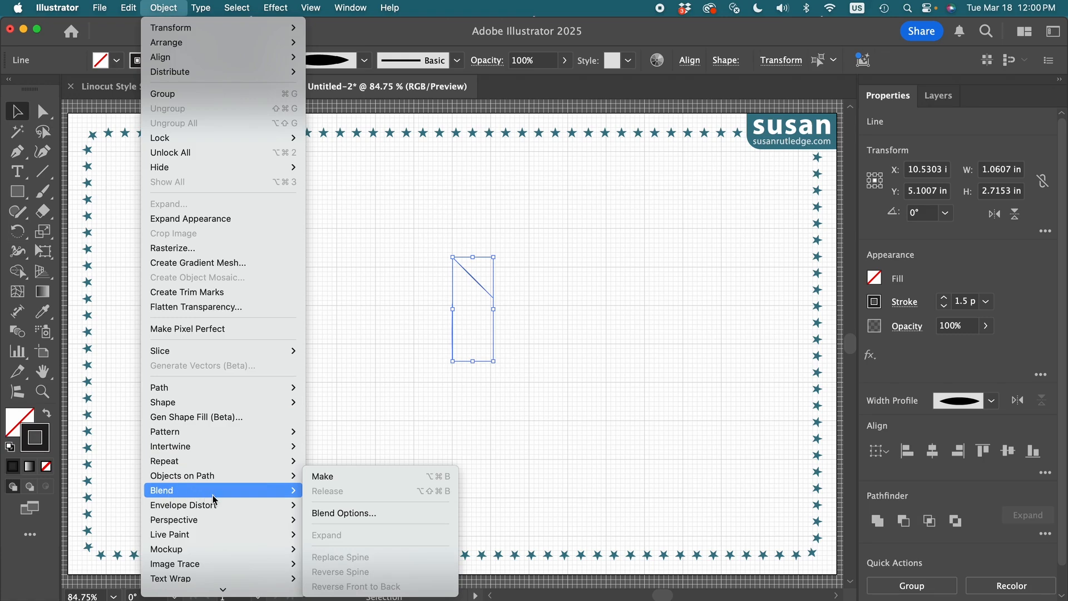
left_click(340, 512)
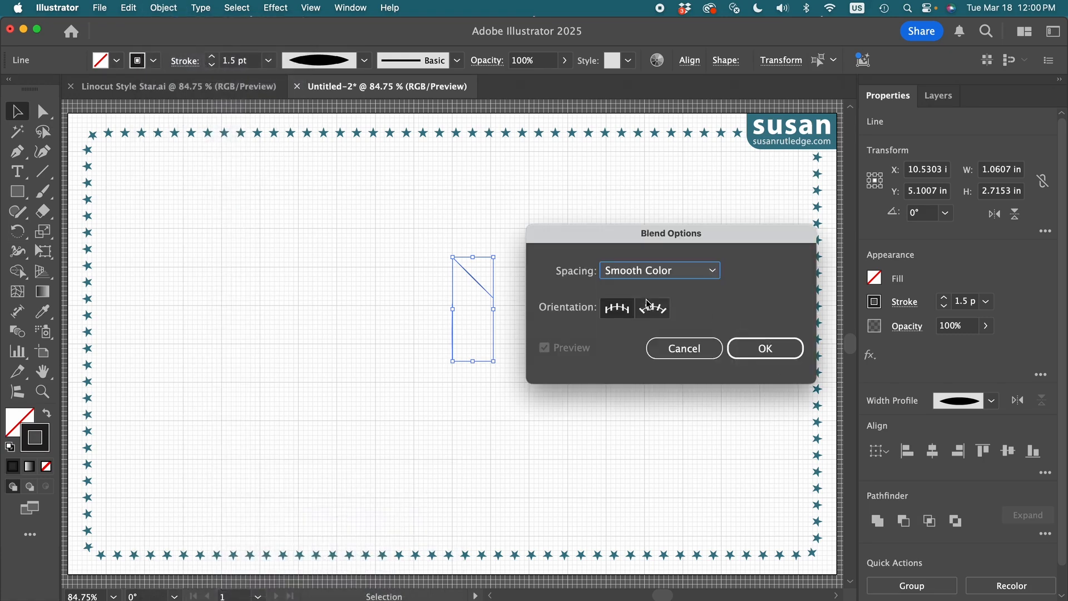
left_click(713, 271)
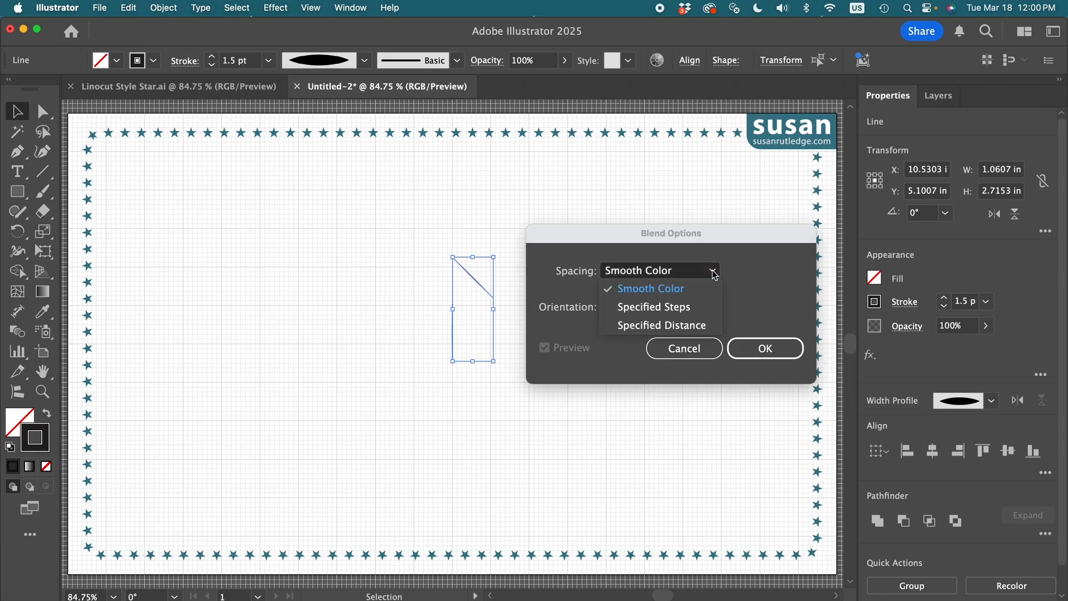
left_click(681, 306)
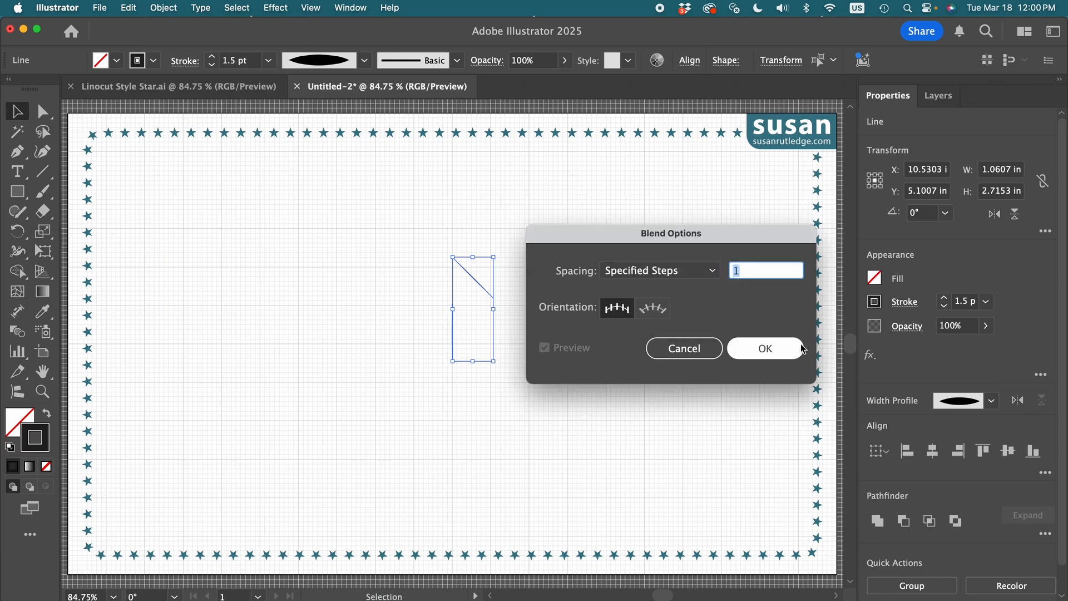
left_click(765, 349)
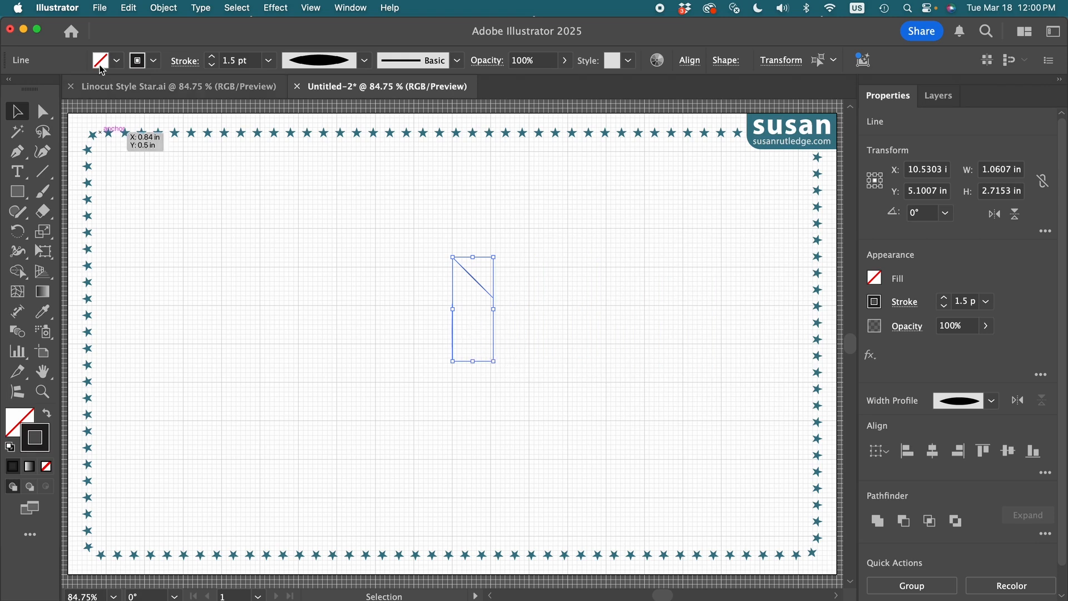
Make a blend between the two selected lines and deselect it
left_click(163, 8)
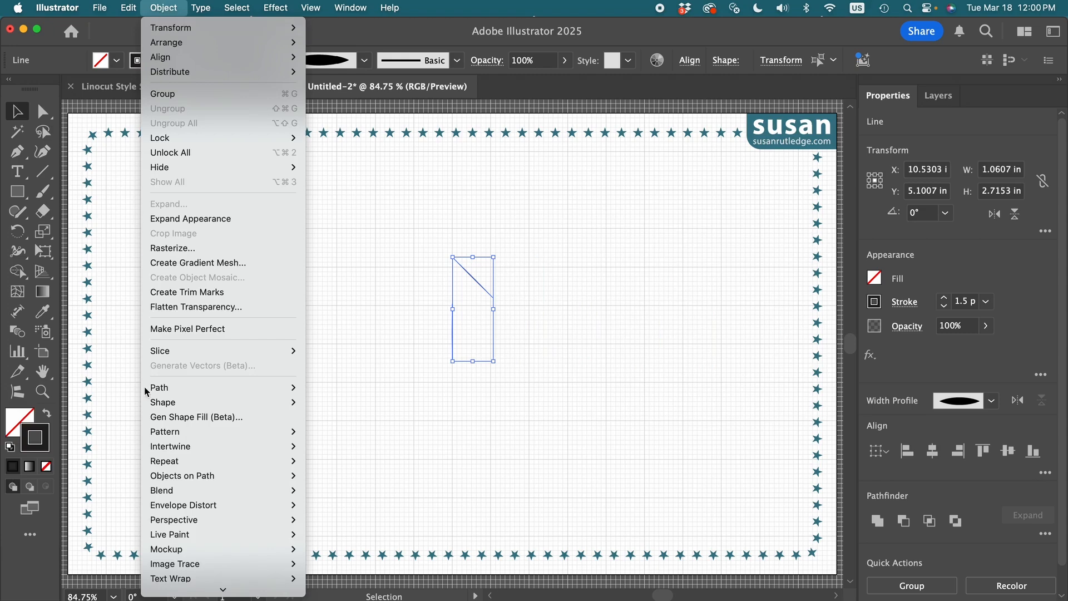
mouse_move(167, 491)
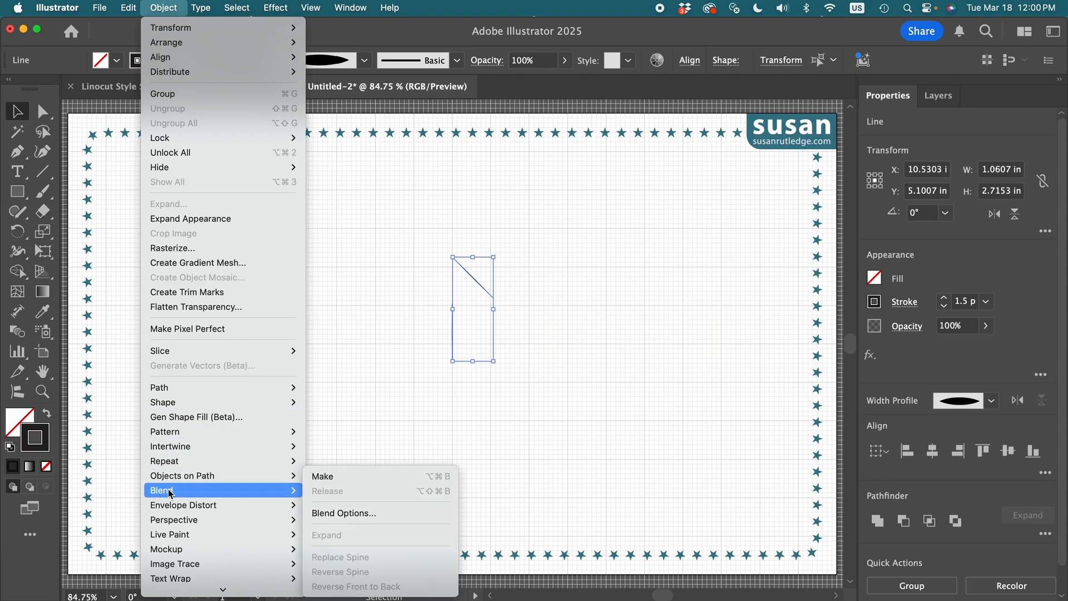
left_click(325, 474)
left_click(602, 419)
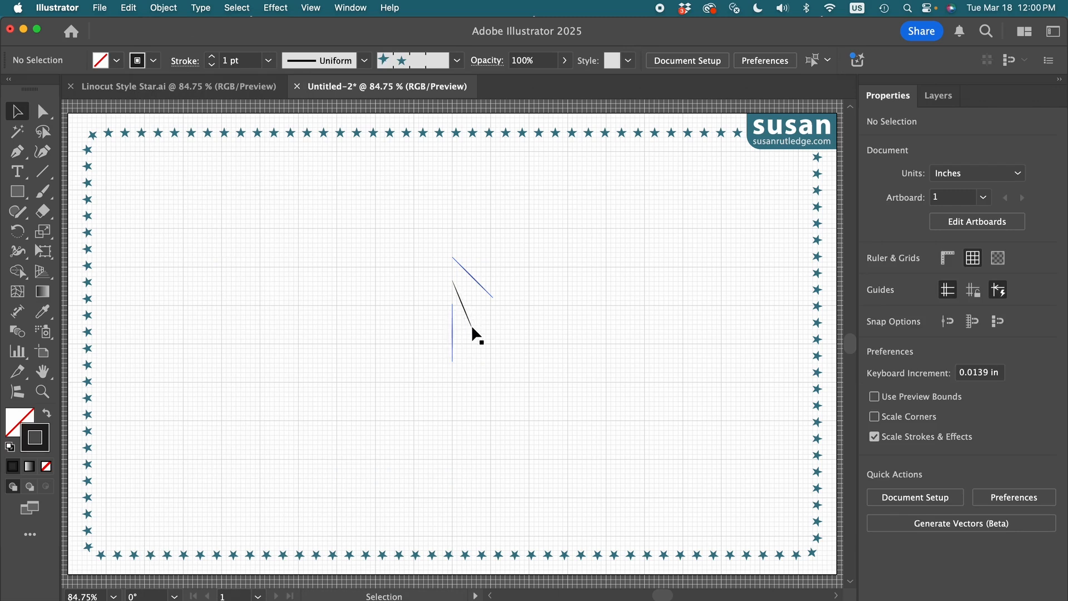
Set the blend between the two lines to Specified Steps with 17 steps and deselect it
left_click_drag(416, 236, 513, 391)
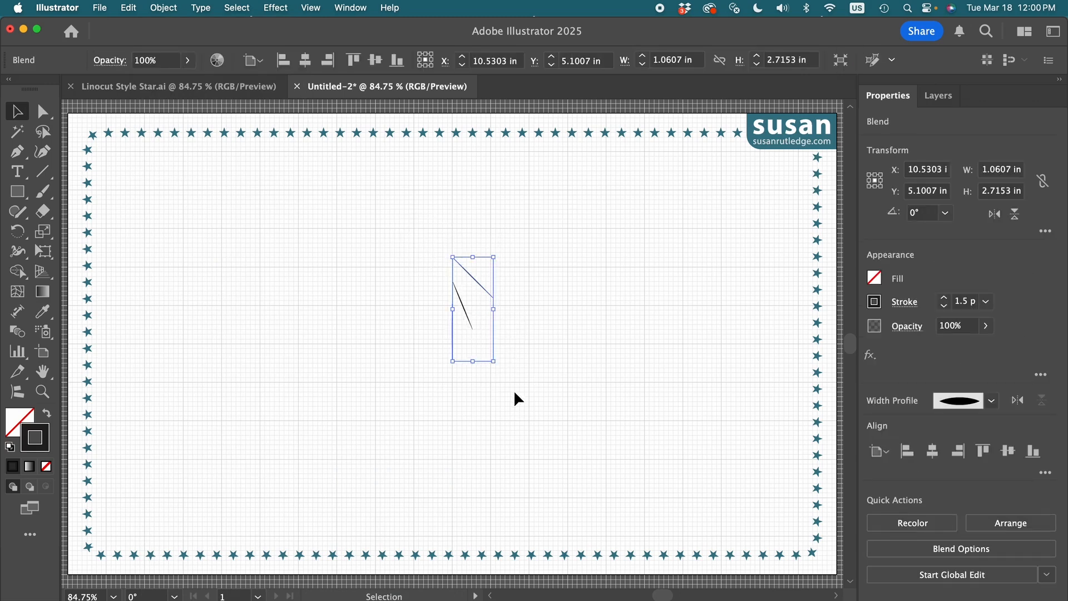
left_click(162, 8)
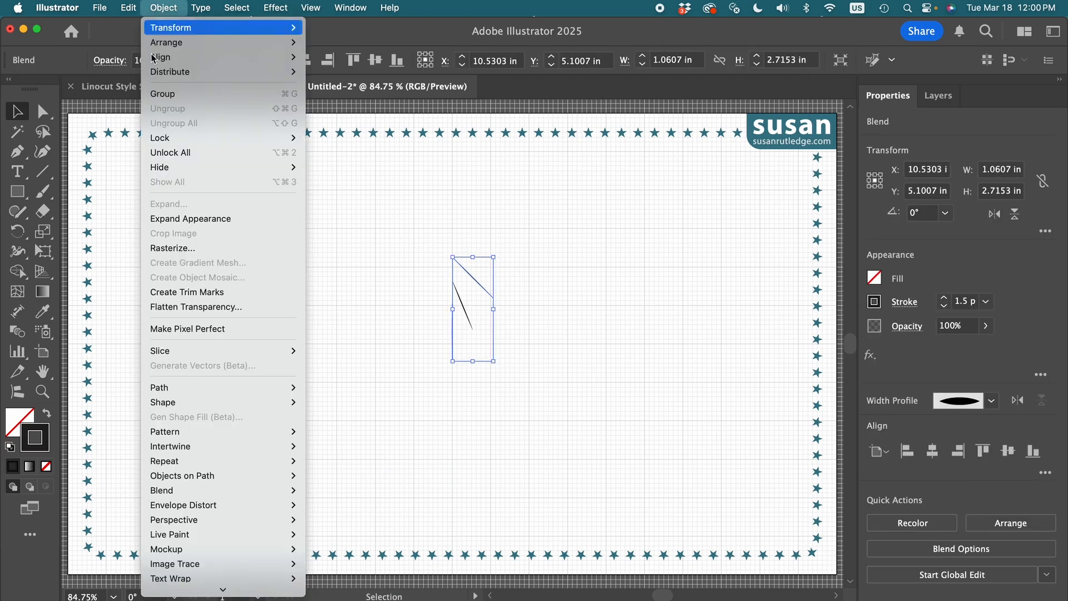
mouse_move(168, 491)
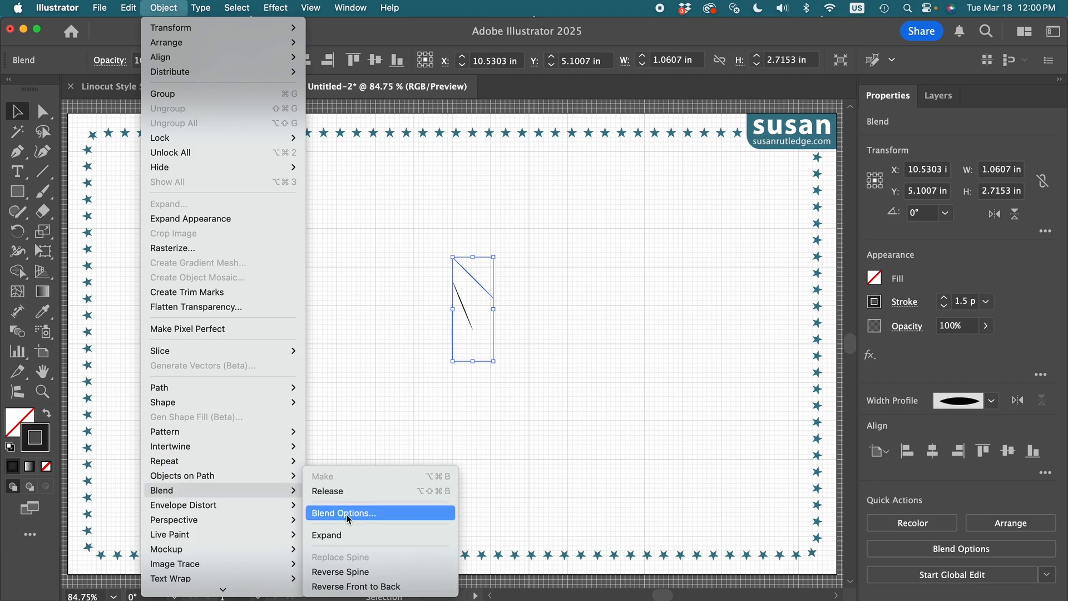
left_click(393, 408)
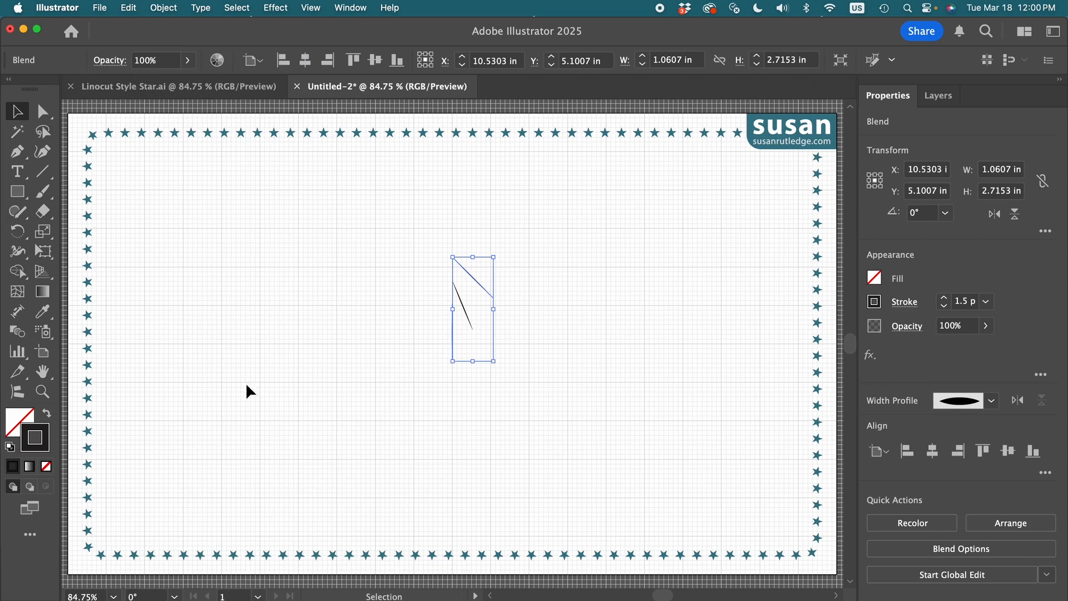
double_click(20, 335)
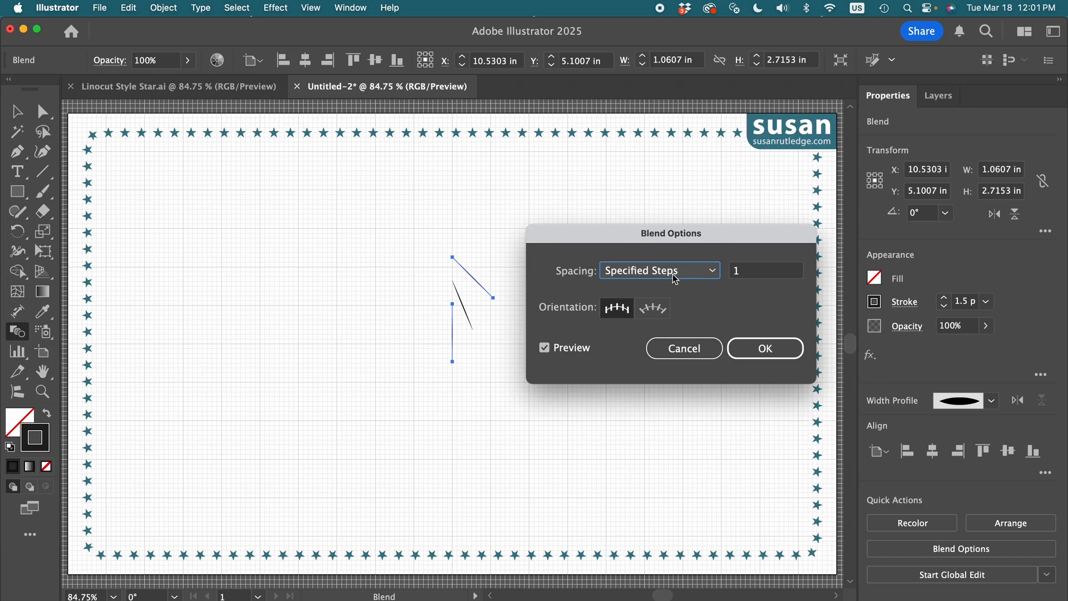
left_click(742, 274)
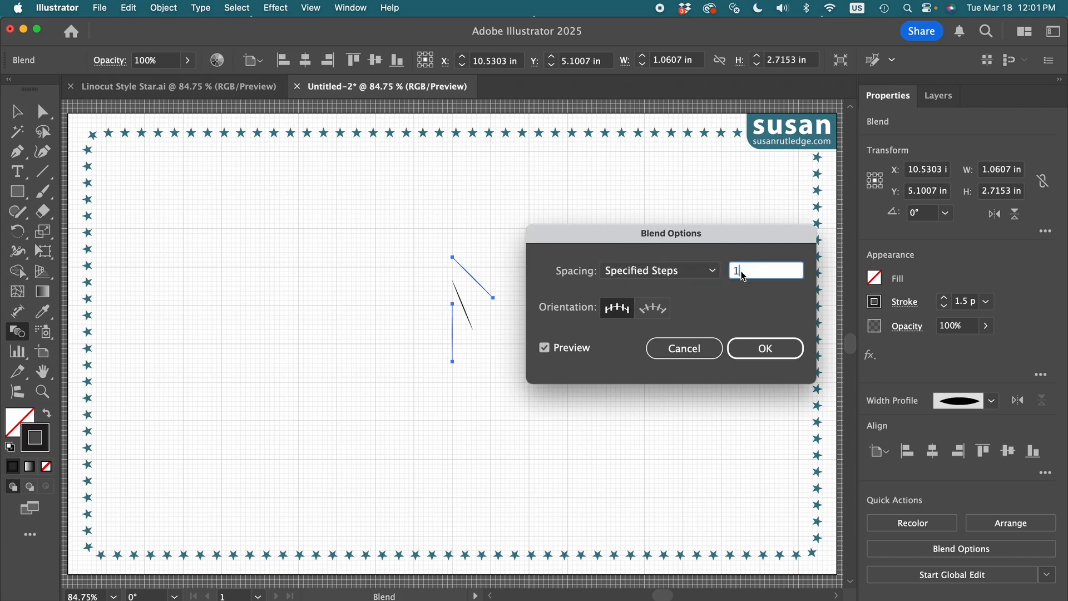
type("7")
left_click(756, 350)
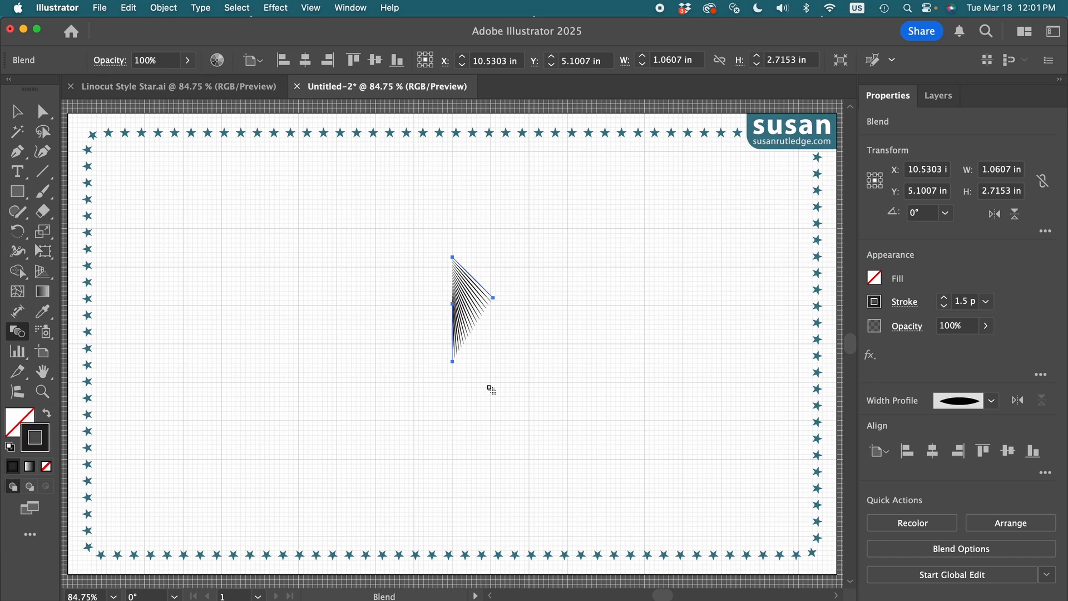
key("v")
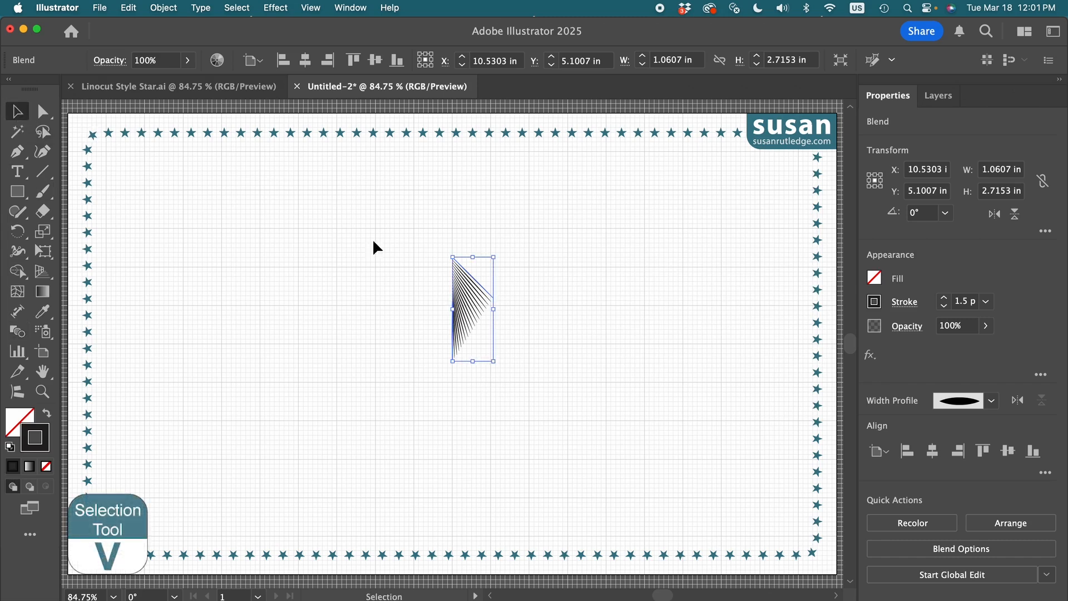
left_click(534, 368)
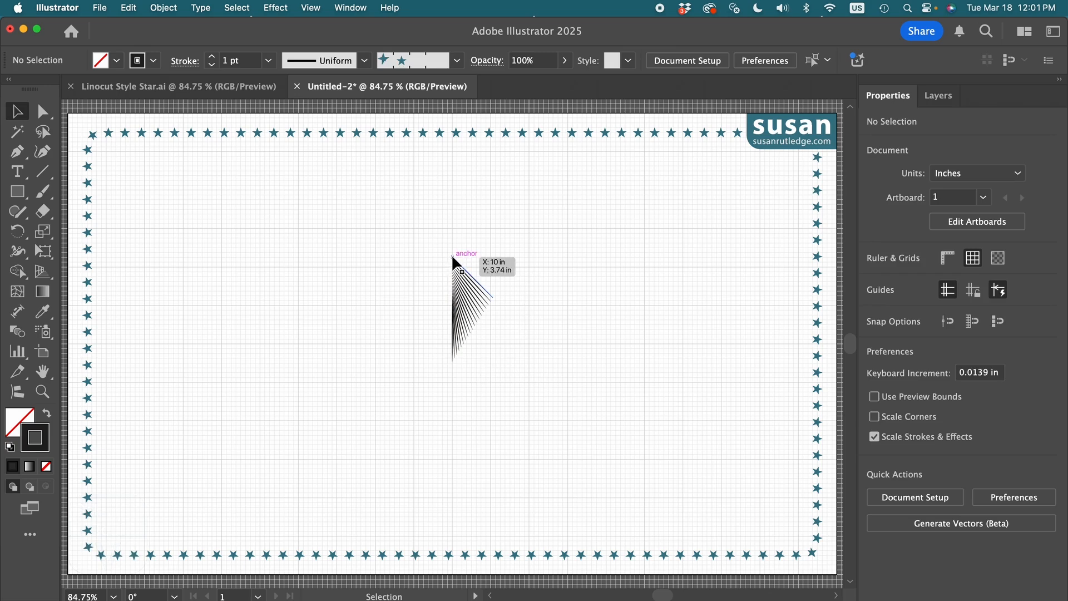
mouse_move(452, 255)
left_mouse_down()
mouse_move(468, 358)
mouse_move(452, 366)
mouse_move(479, 291)
mouse_move(467, 296)
mouse_move(451, 255)
left_mouse_up()
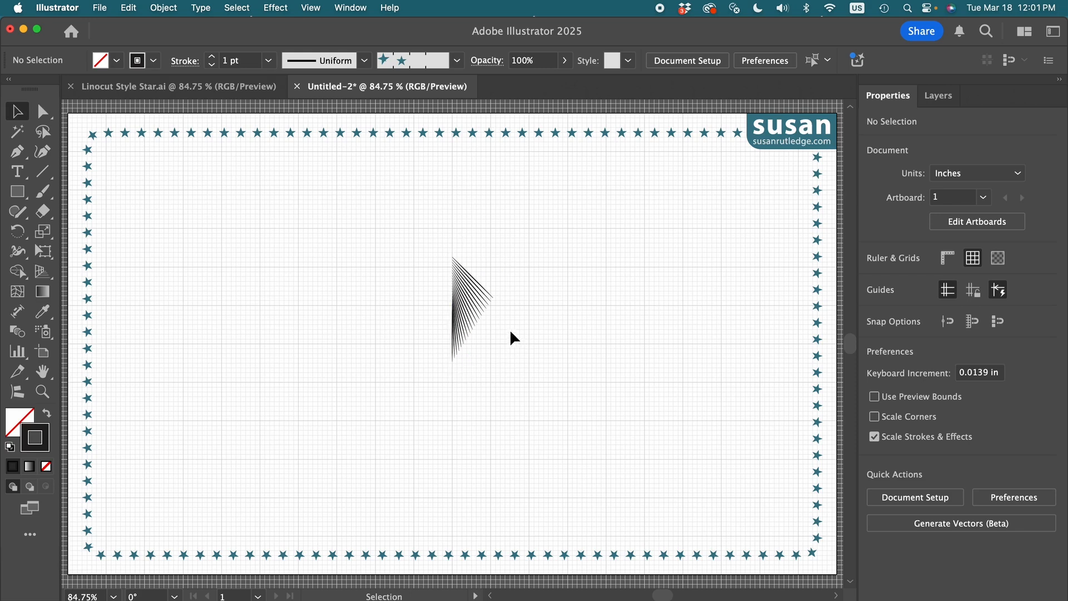
Reflect a copy of the blend across a vertical axis through the top endpoint of the vertical line
left_click(466, 300)
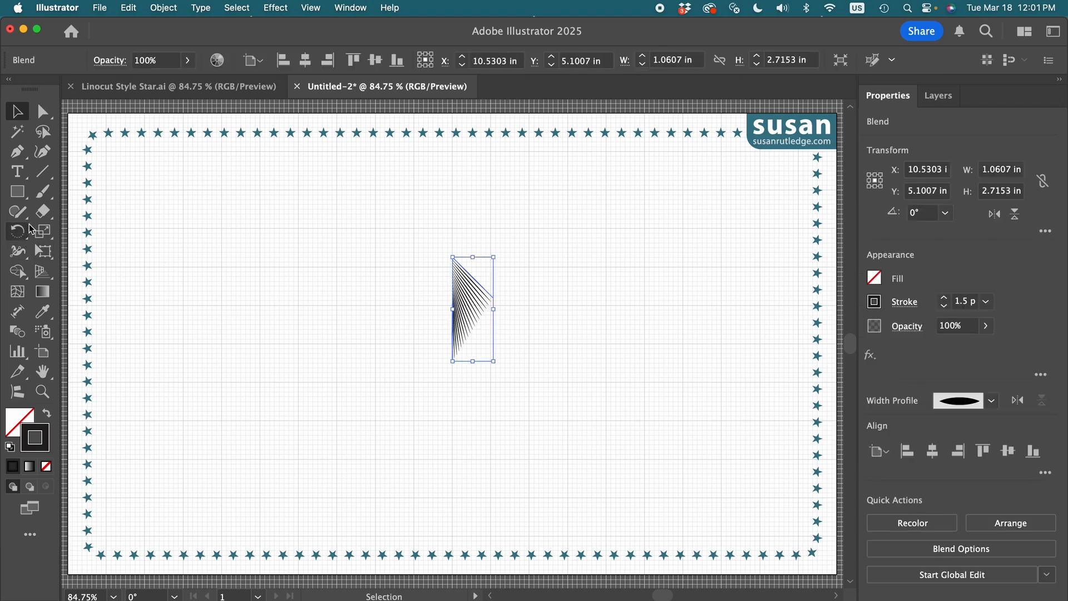
left_click(18, 233)
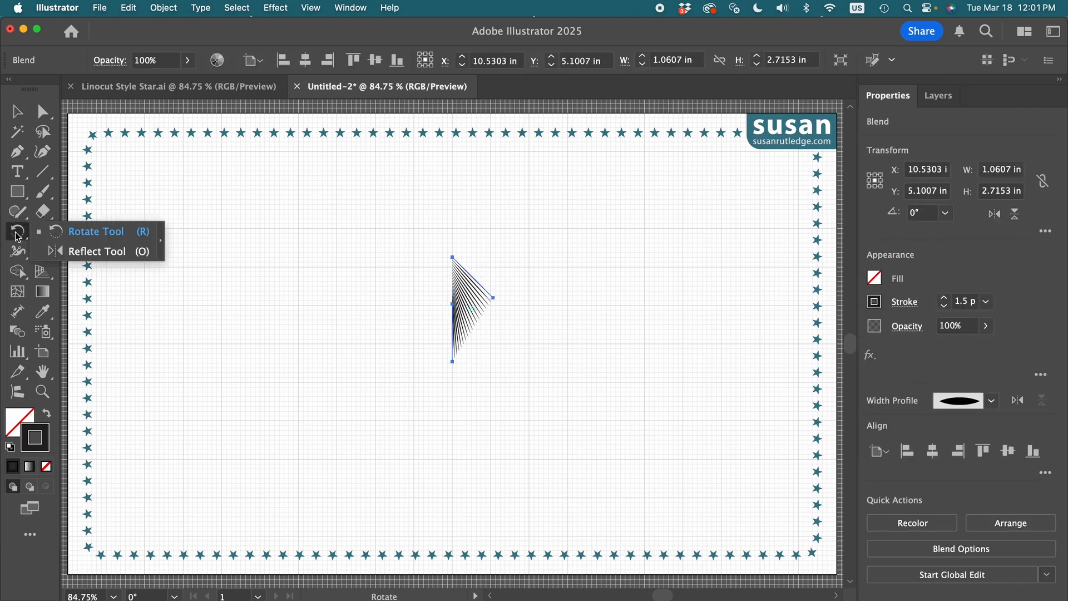
left_click_drag(19, 236, 120, 260)
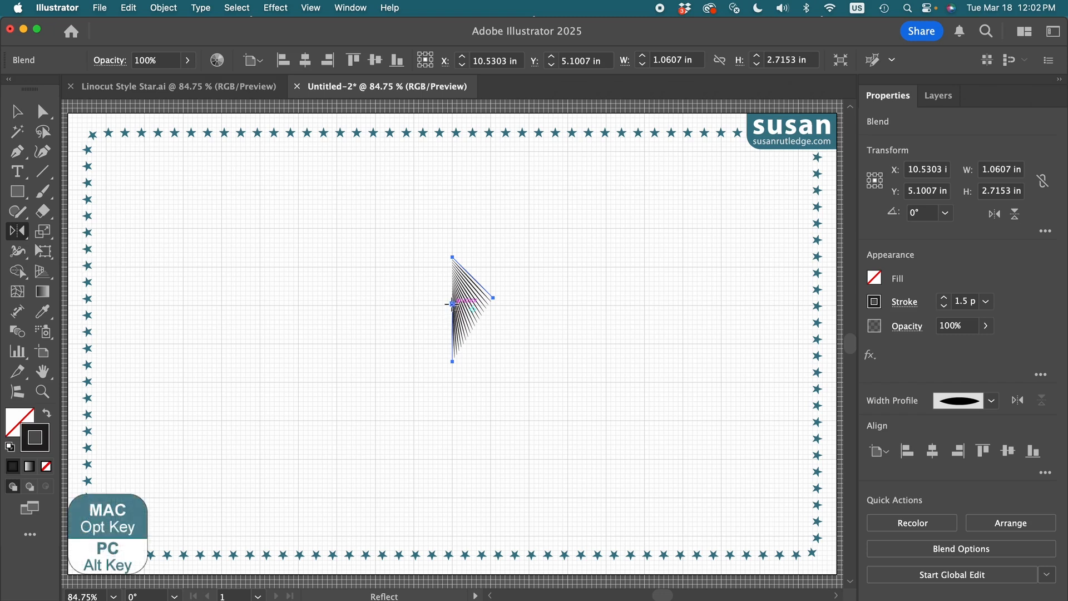
left_click(452, 304, "alt")
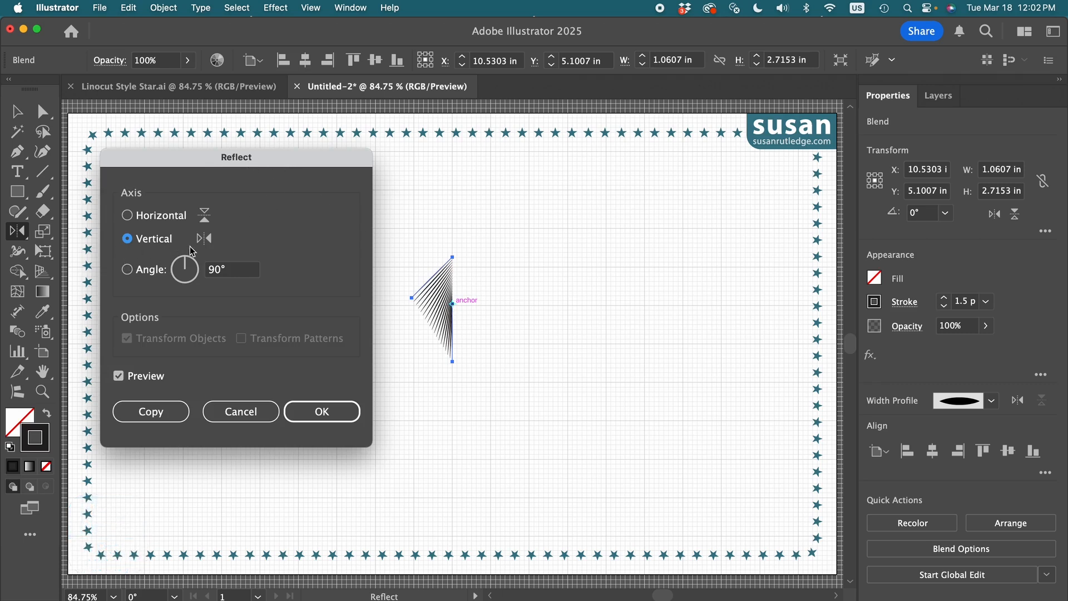
left_click(153, 414)
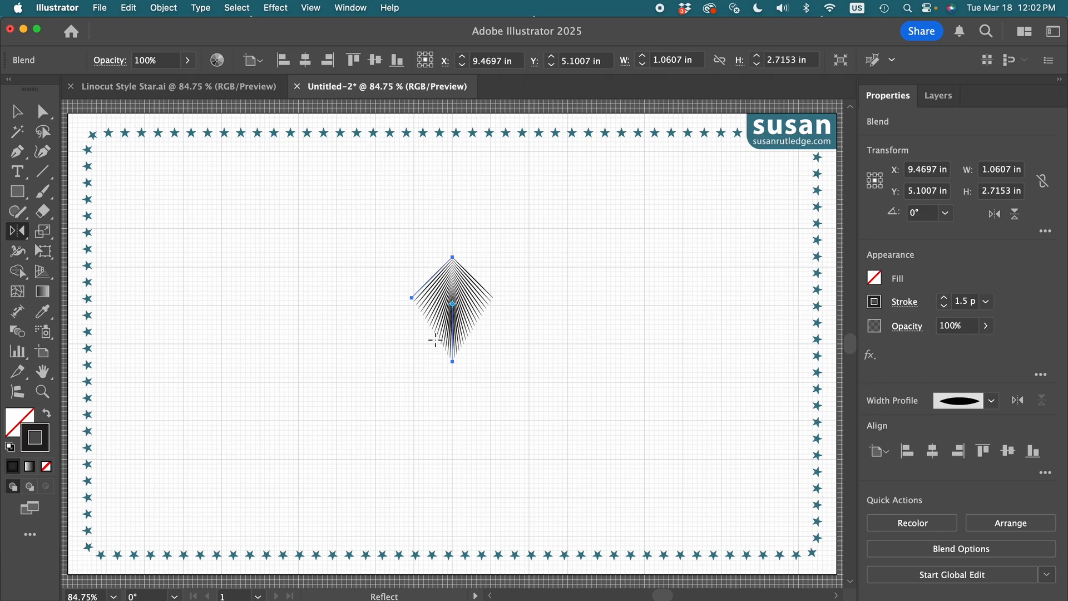
key("v")
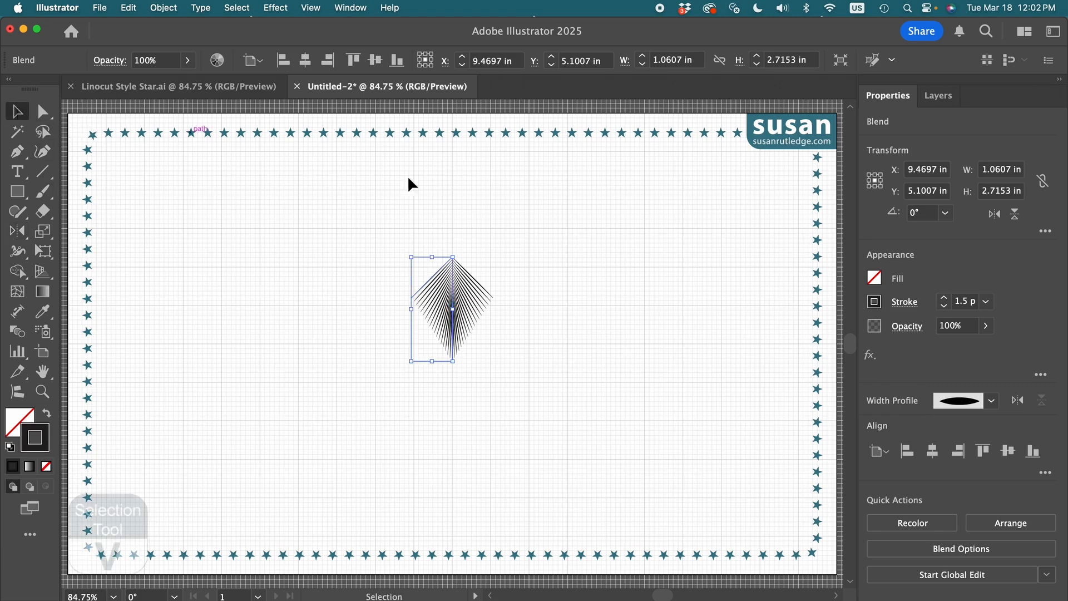
left_click(509, 349)
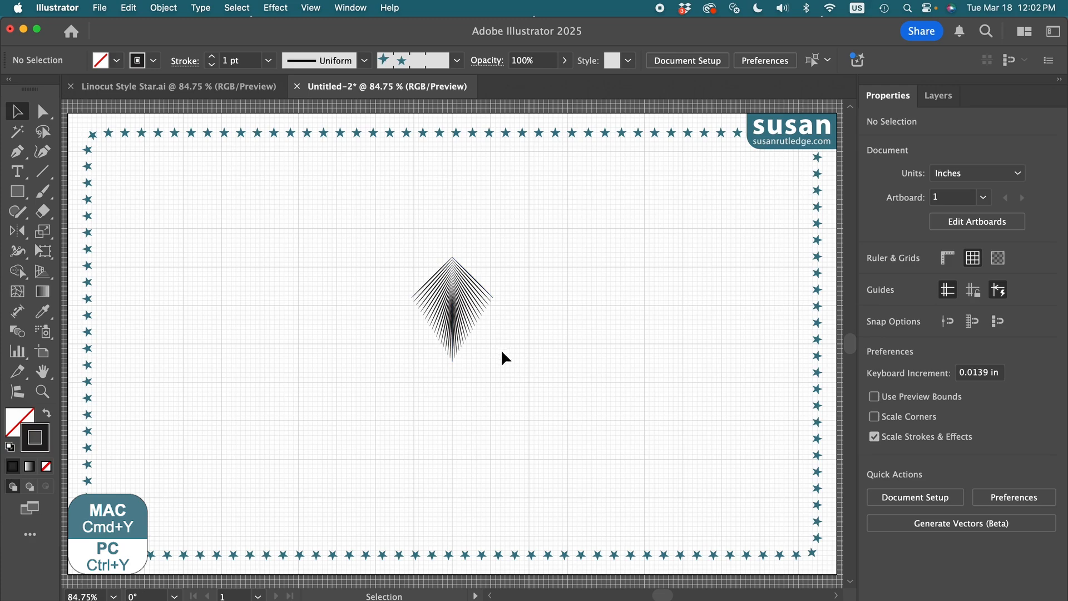
Group the two mirrored blends and move the group straight down about 2.19 in
key("super+y")
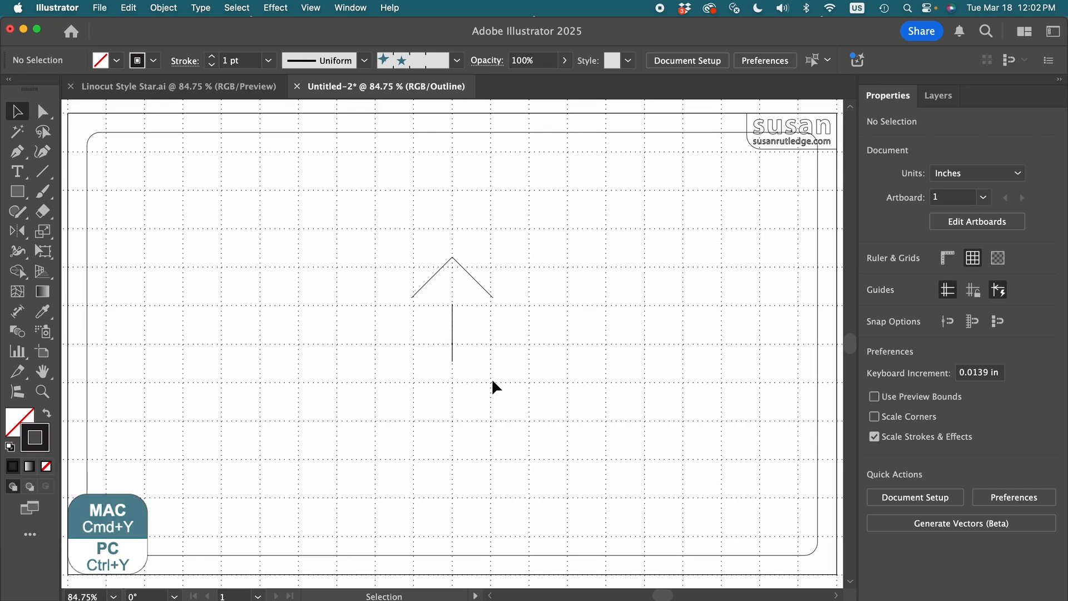
key("super+y")
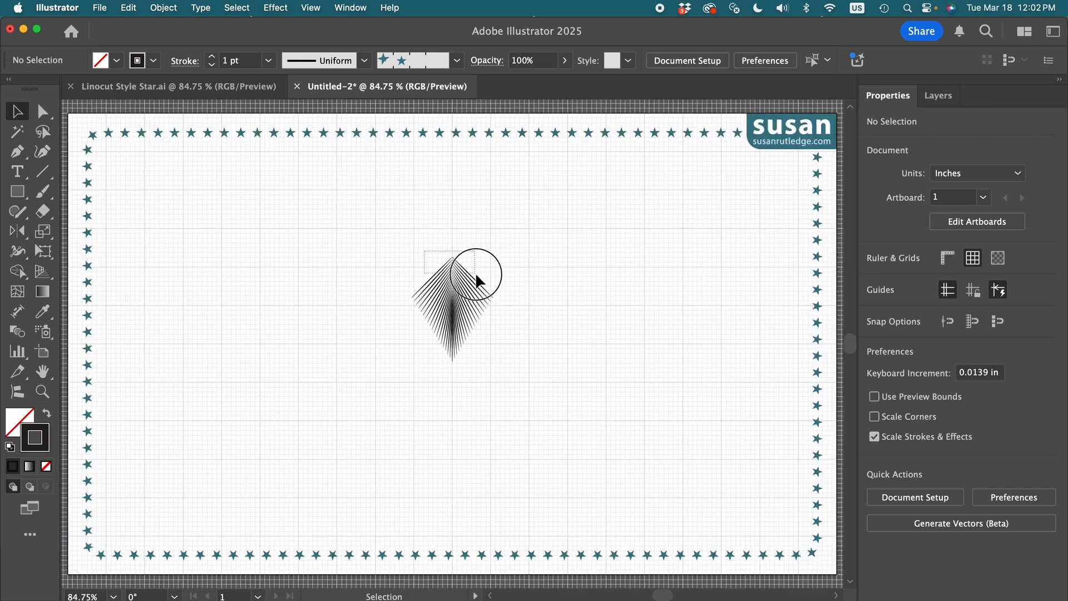
left_click_drag(475, 272, 488, 293)
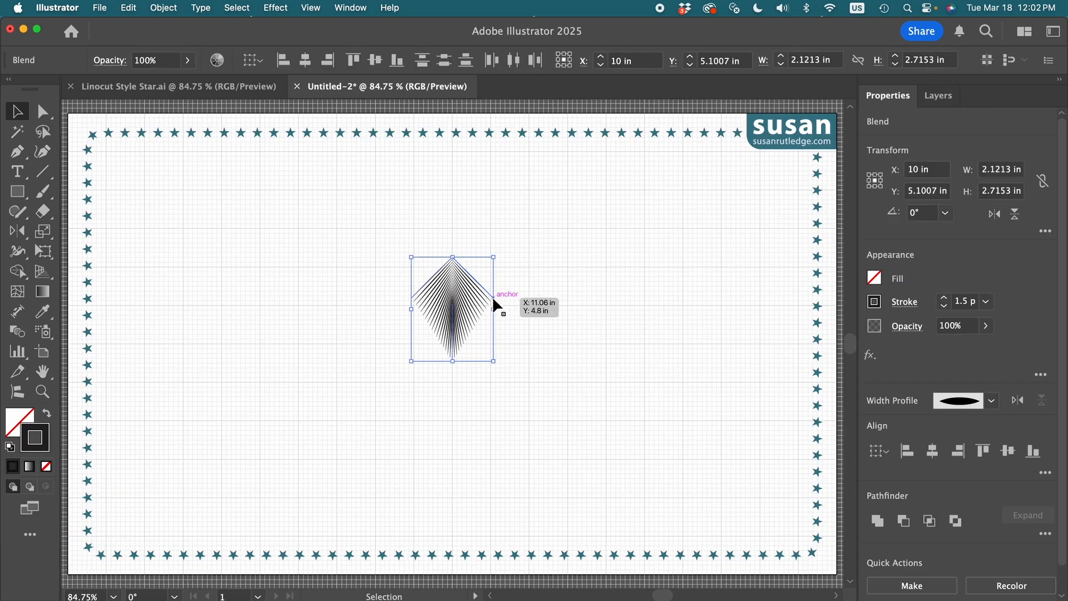
left_click(173, 7)
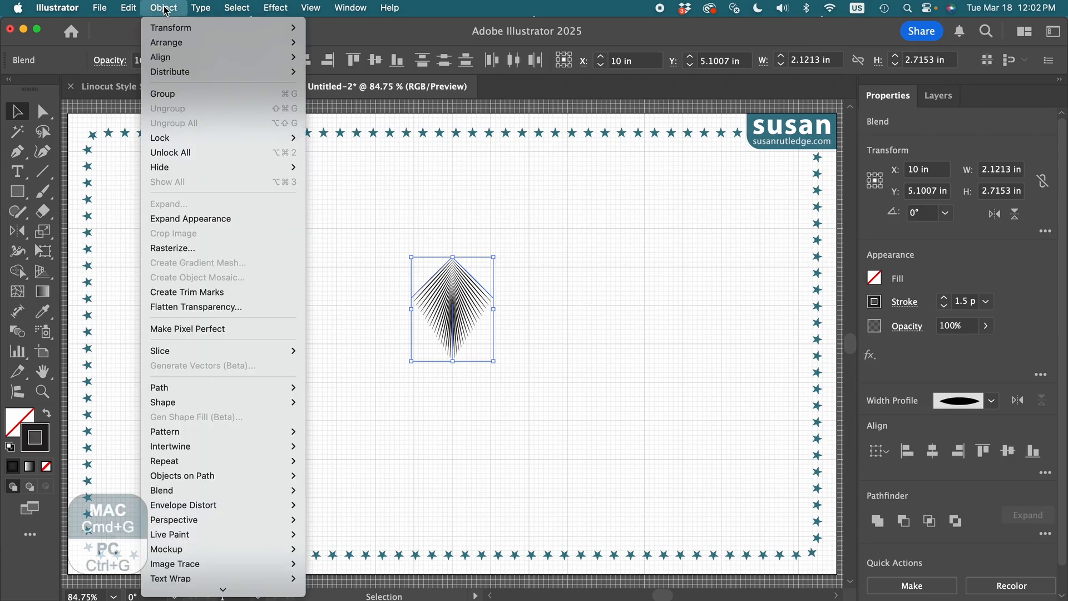
left_click(162, 99)
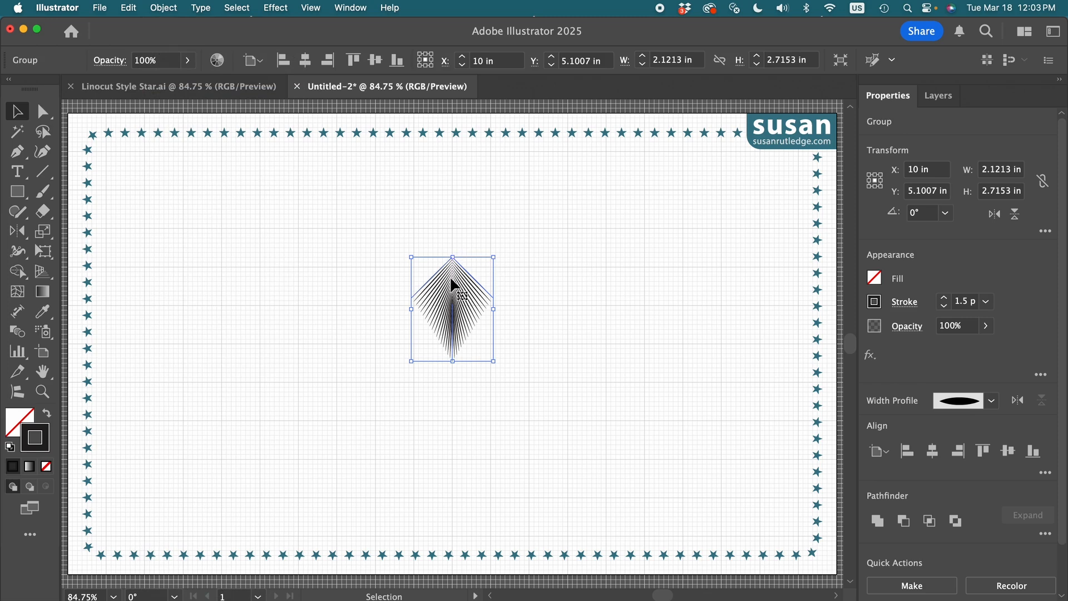
left_click_drag(454, 285, 454, 367)
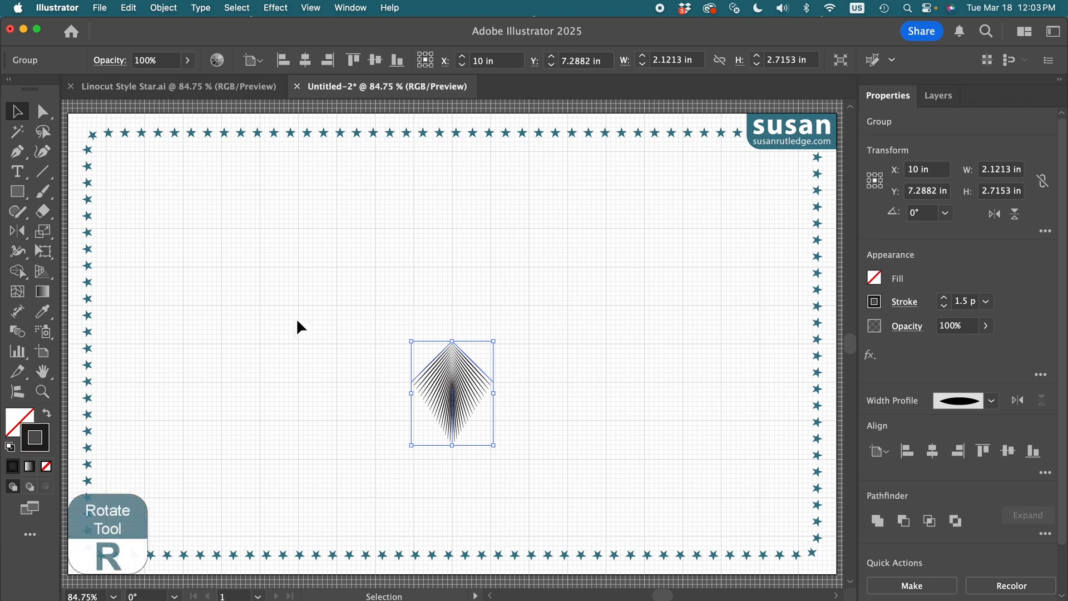
Make a copy of the group rotated by 360/7 degrees around its top point
left_click_drag(21, 234, 92, 234)
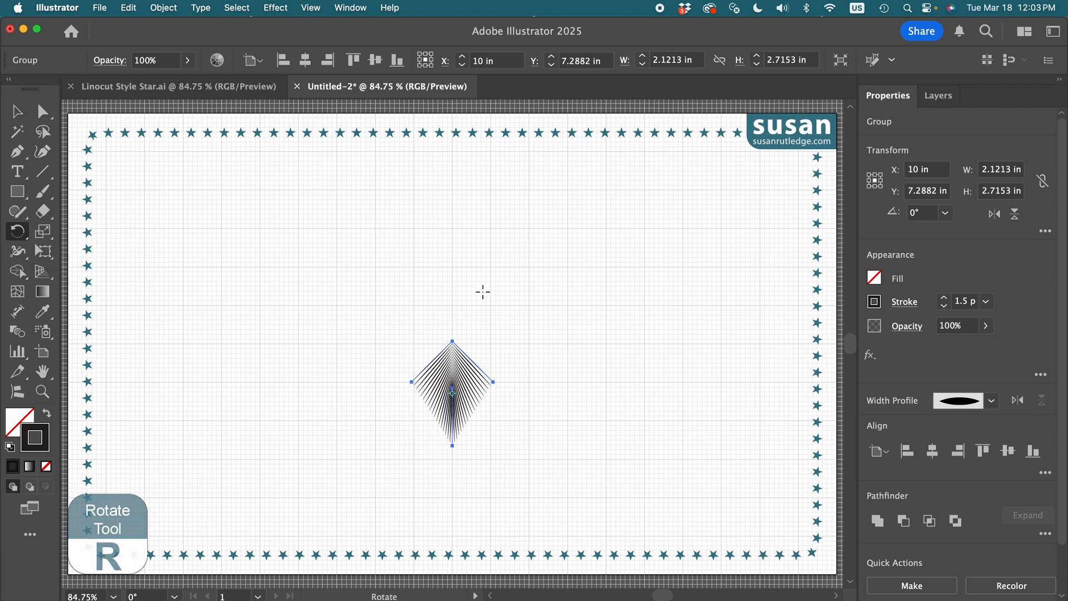
left_click(452, 340, "alt")
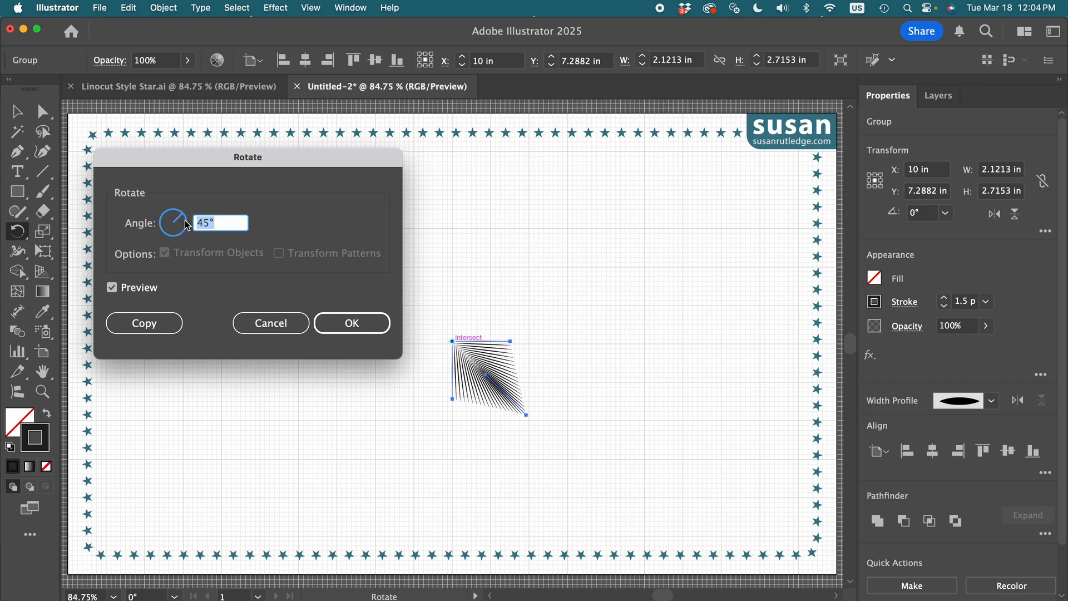
type("360/7")
left_click(148, 330)
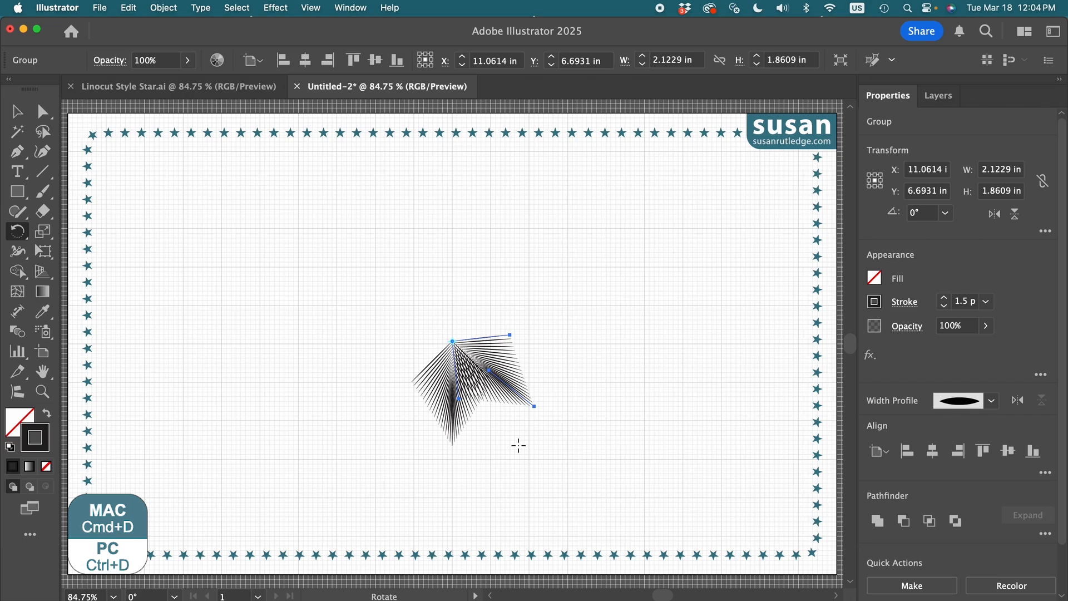
Repeat the rotated copy five more times to complete the seven-pointed star, and deselect it
key("super+d")
key("super+d")
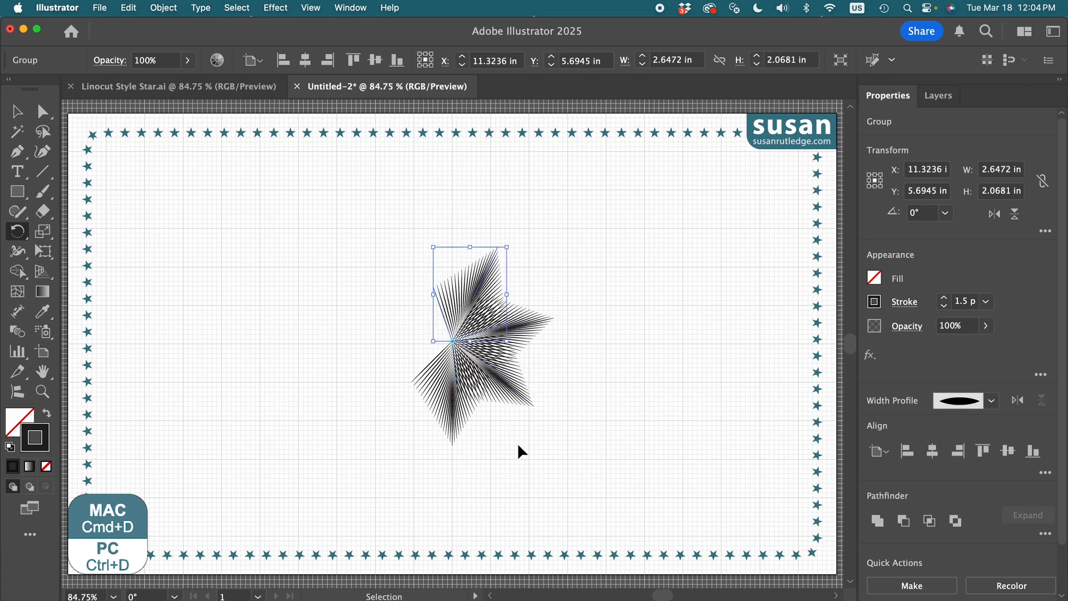
key("super+d")
key("super+d")
key("super+d")
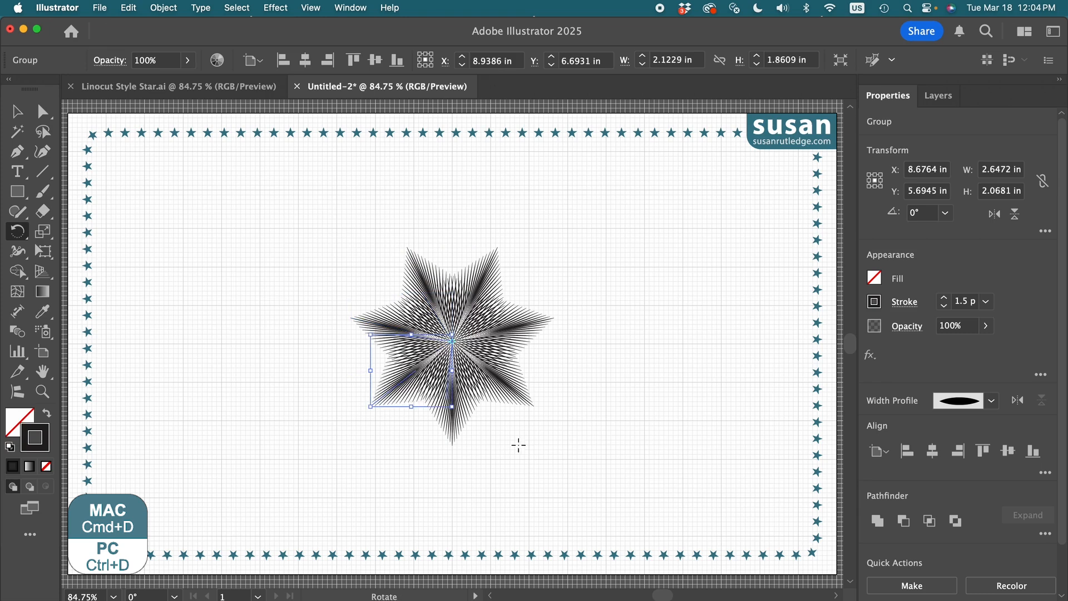
left_click(16, 111)
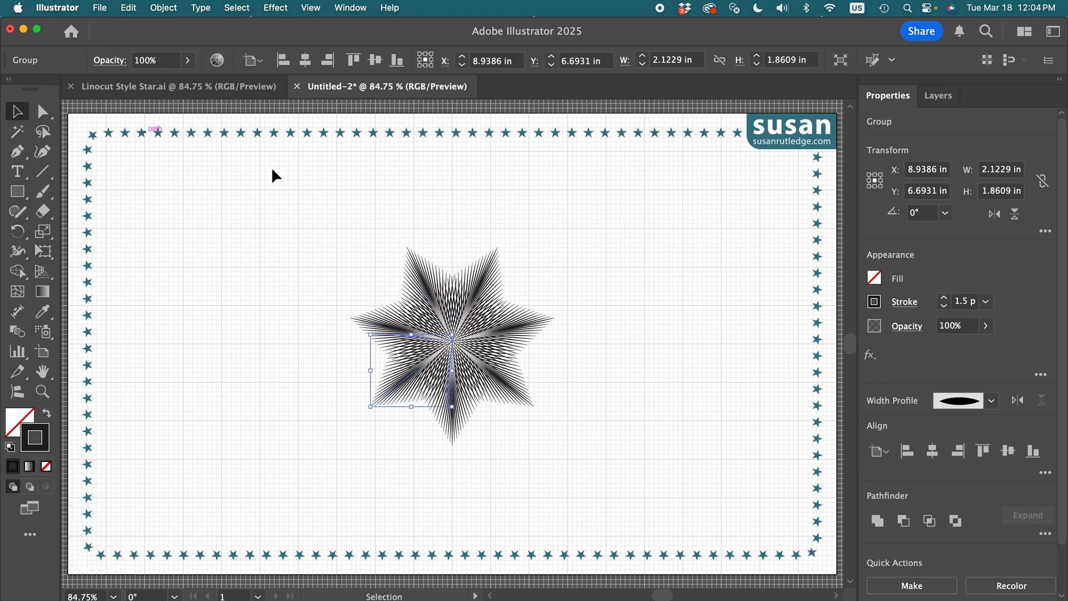
left_click(620, 433)
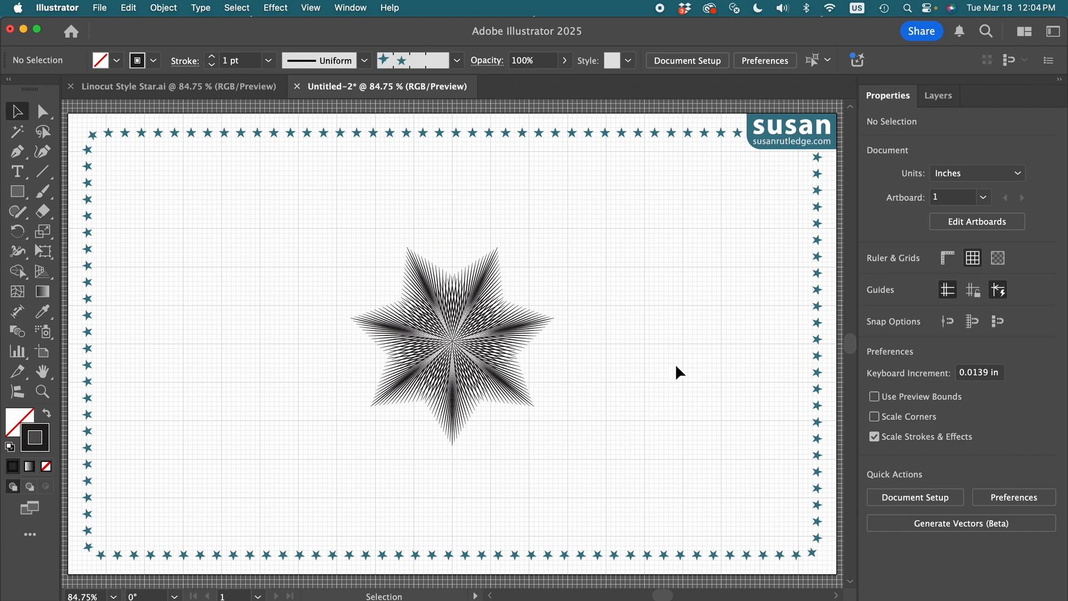
Select all seven groups of the star and change their stroke color to the teal swatch
left_click_drag(575, 436, 592, 467)
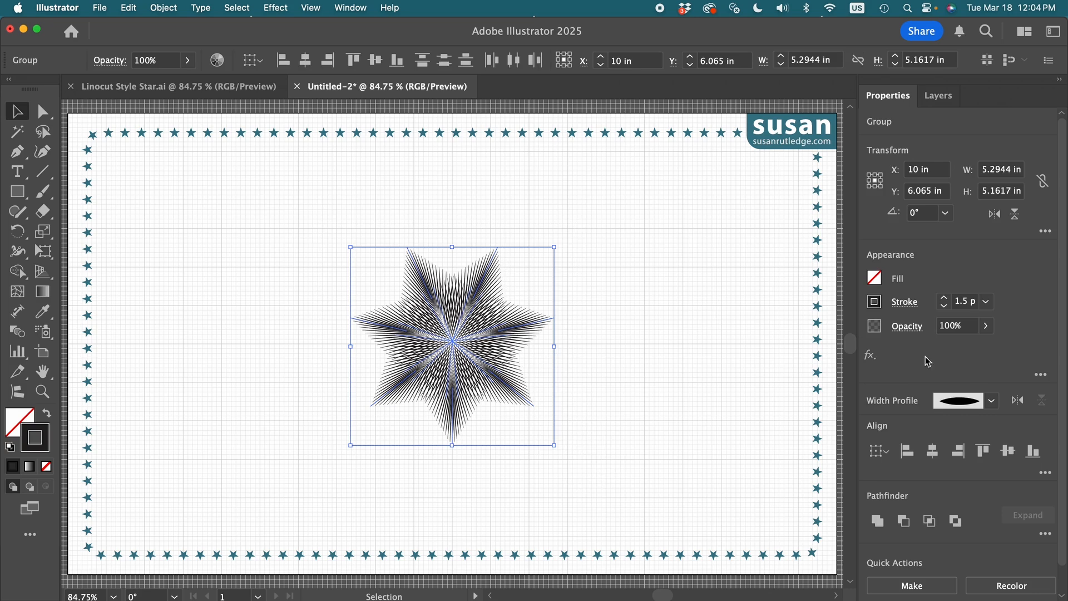
left_click(875, 301)
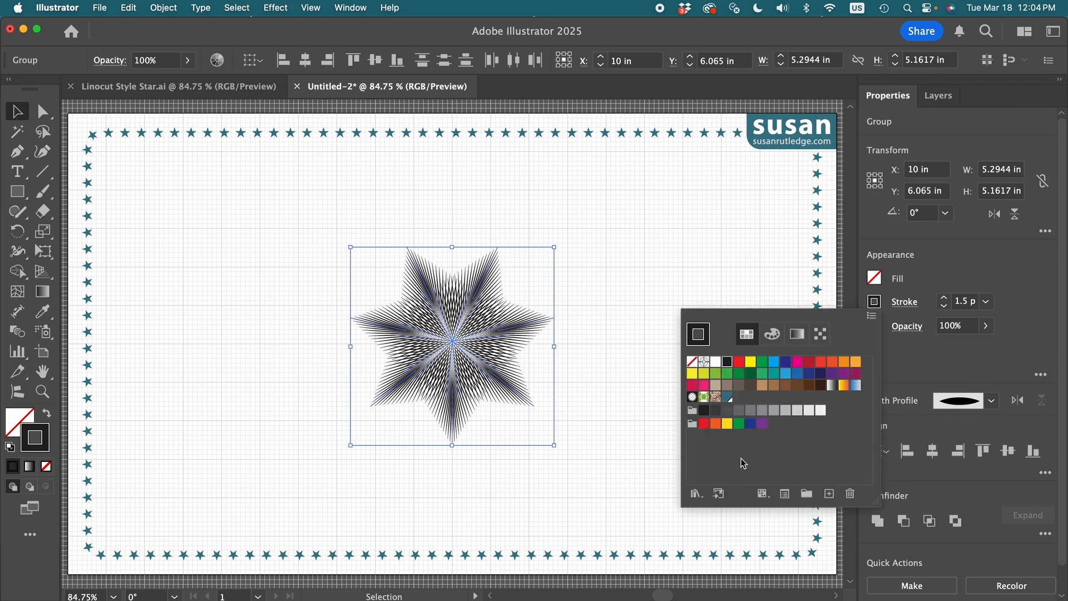
left_click(728, 397)
left_click(663, 257)
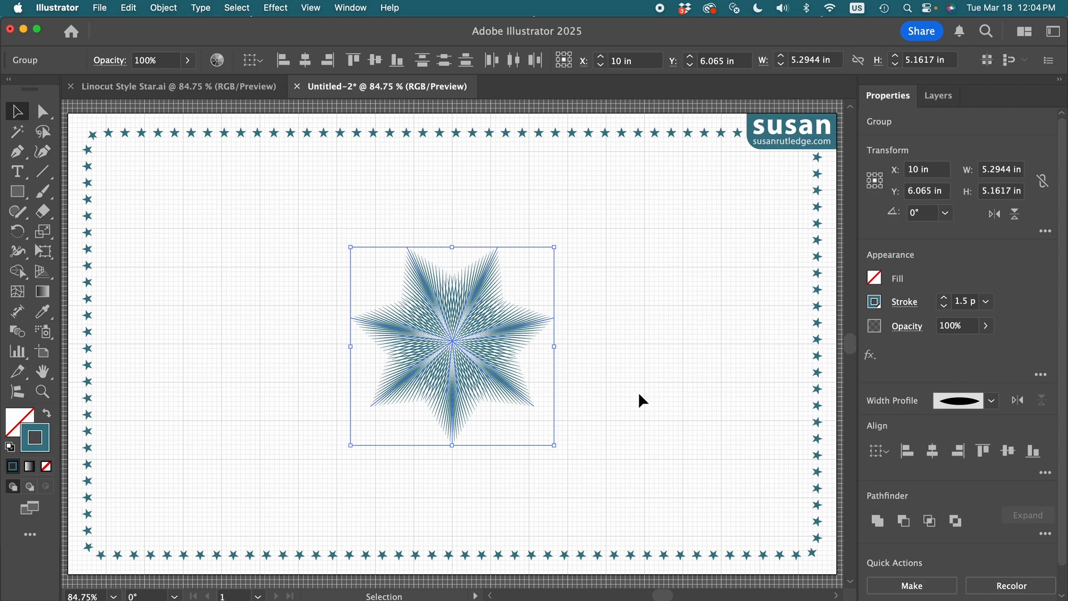
Scale the star up proportionally to fill most of the artboard's height and place it near the middle of the border
left_click_drag(461, 360, 365, 283)
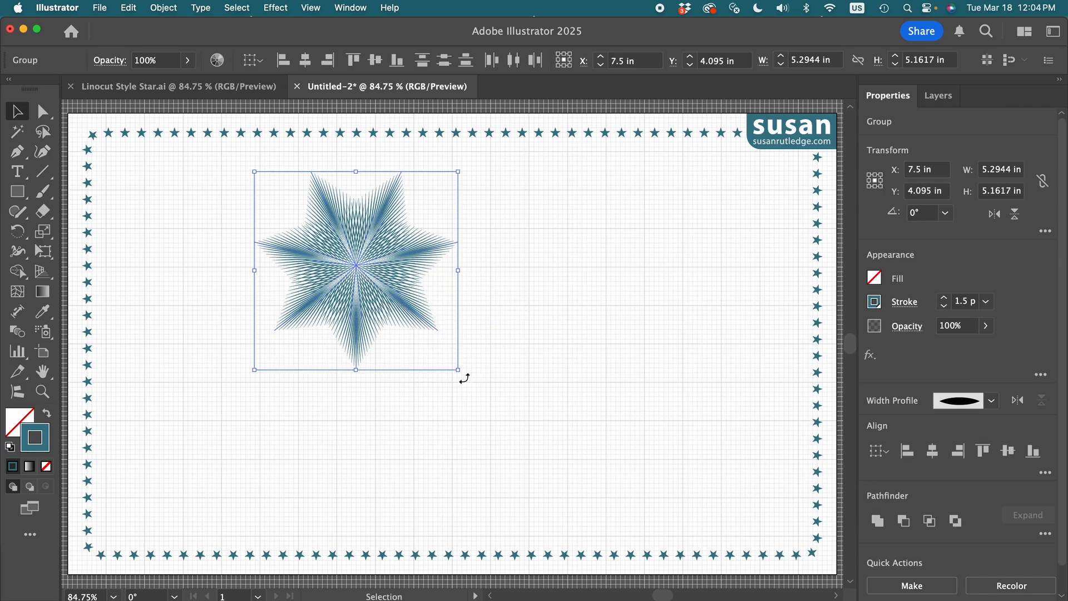
mouse_move(459, 376)
left_mouse_down()
mouse_move(629, 491)
mouse_move(724, 535)
left_mouse_up()
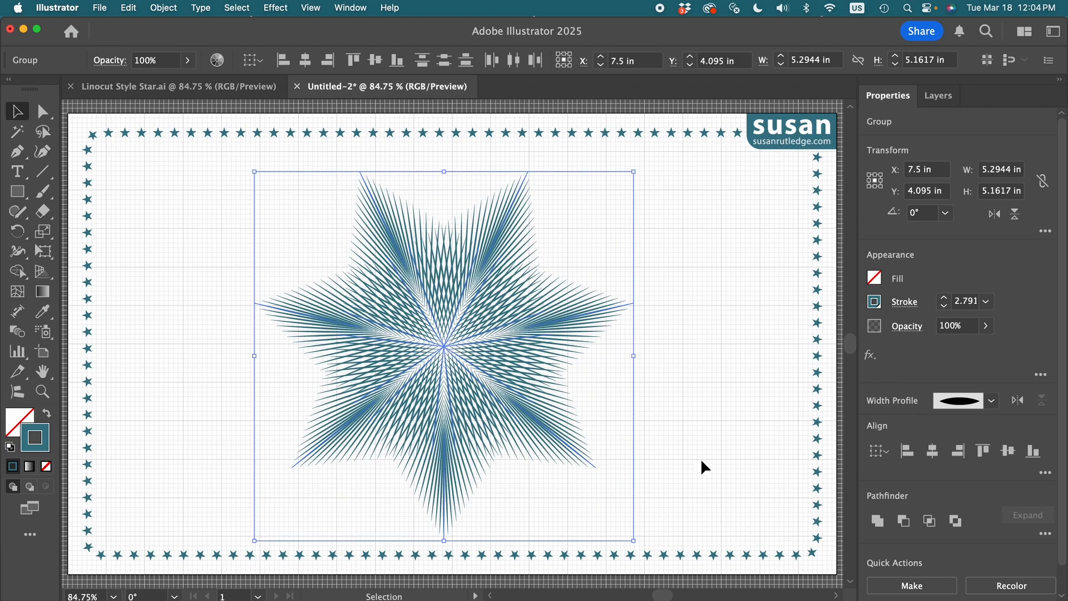
left_click_drag(450, 412, 474, 408)
left_click(722, 398)
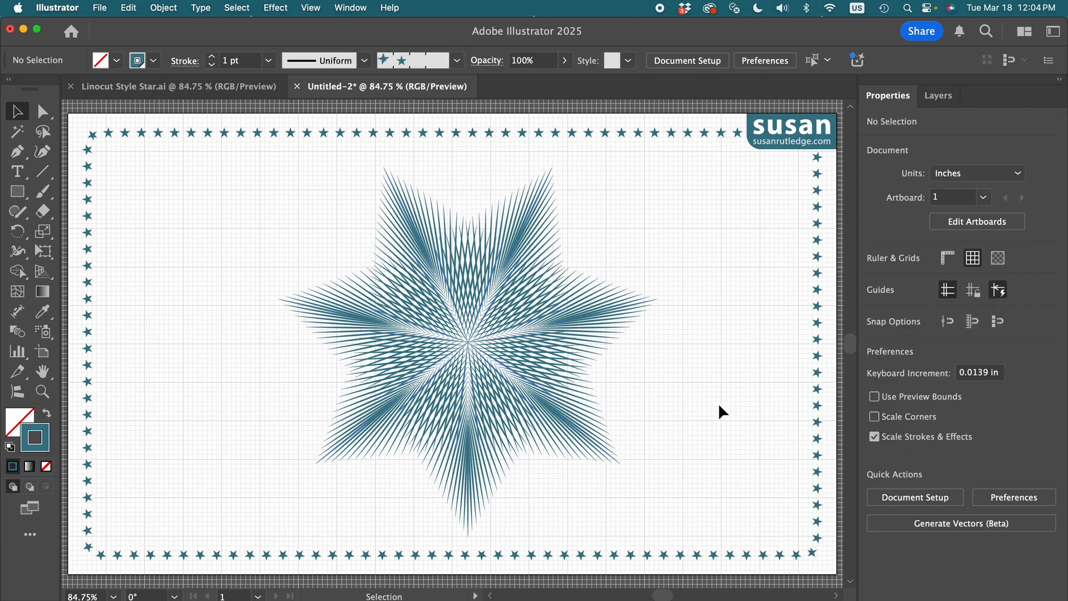